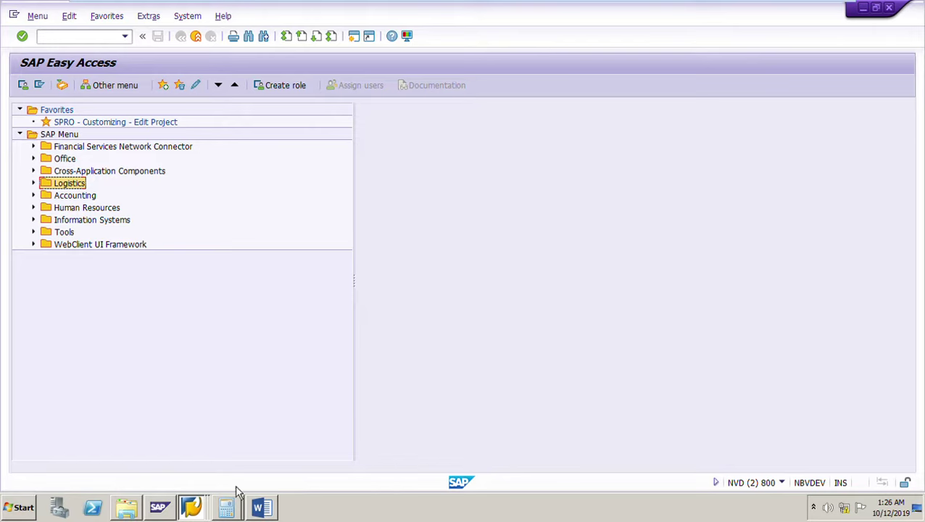
Bring the Word notes on creating and accepting a service entry sheet to the front
mouse_move(265, 514)
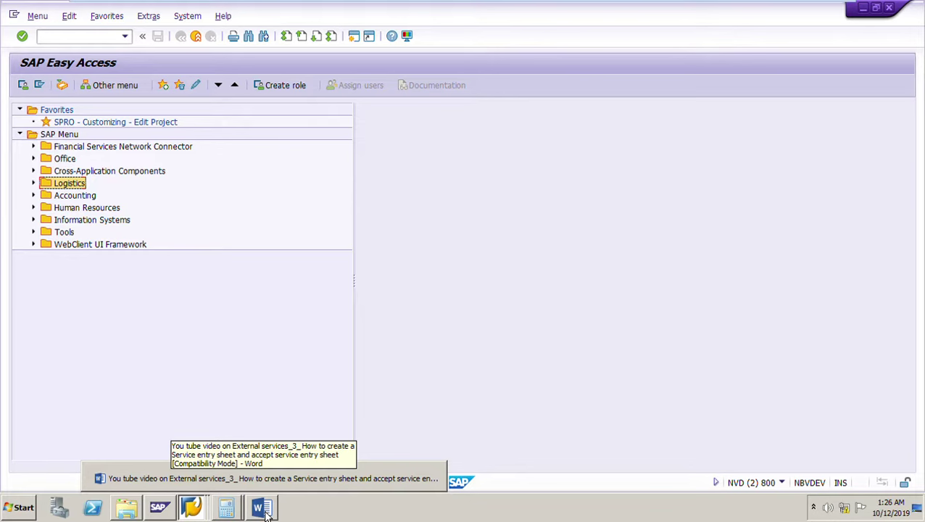
left_click(265, 513)
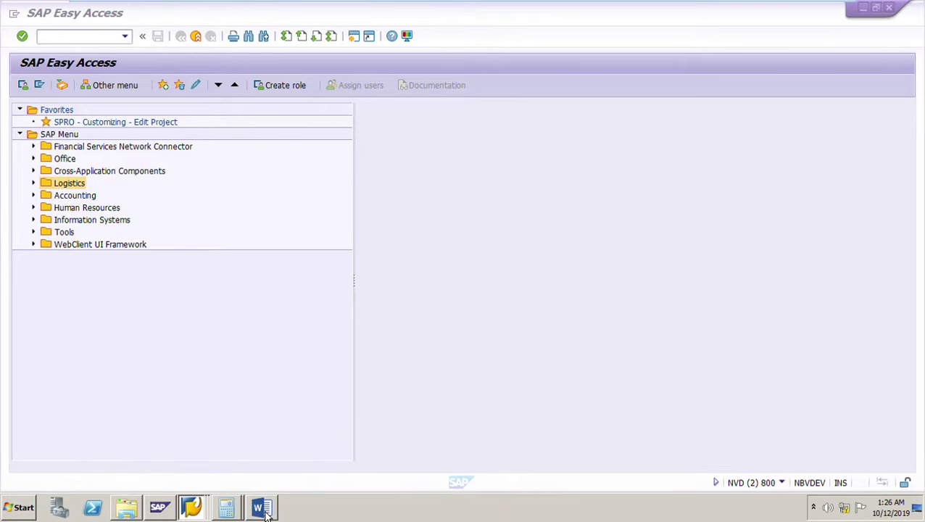
left_click(585, 167)
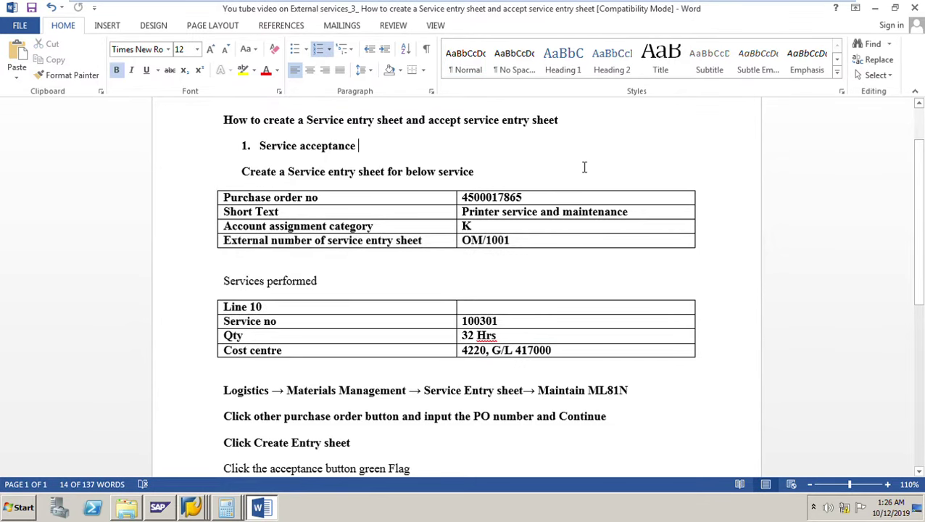
scroll(585, 167, "up", 1)
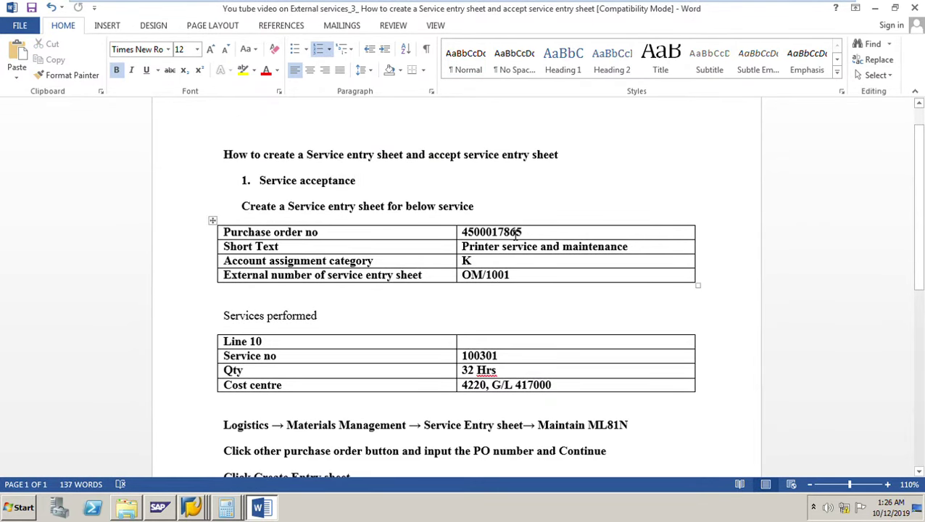
left_click_drag(528, 233, 463, 242)
left_click_drag(485, 207, 247, 213)
left_click_drag(534, 234, 462, 243)
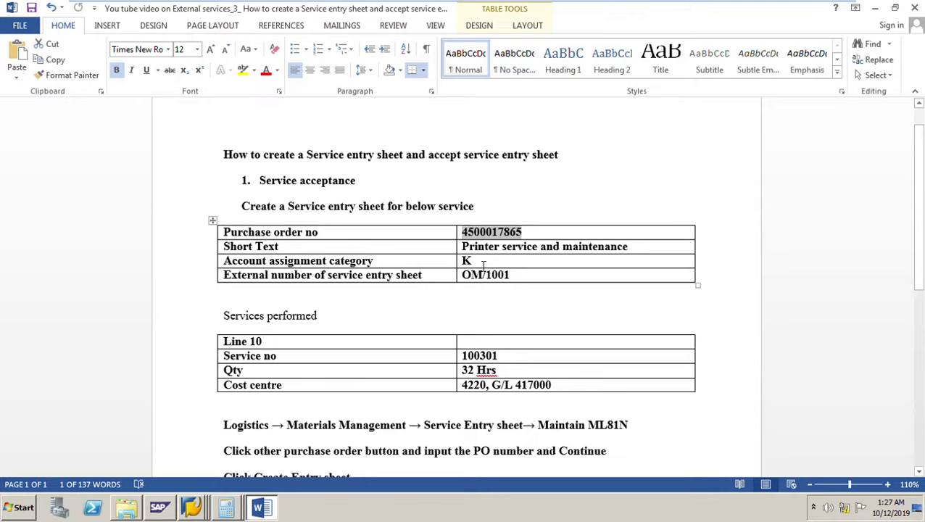
left_click_drag(483, 265, 456, 270)
left_click(502, 341)
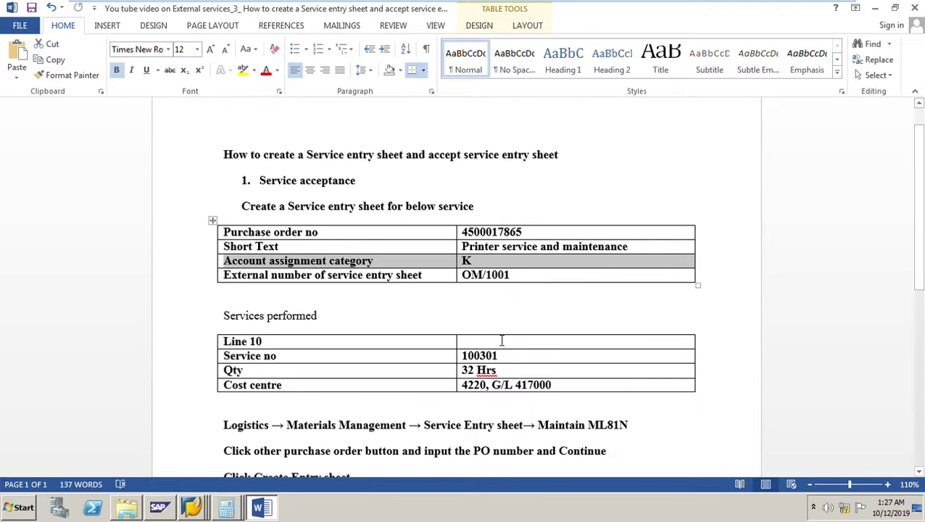
left_click_drag(544, 283, 463, 283)
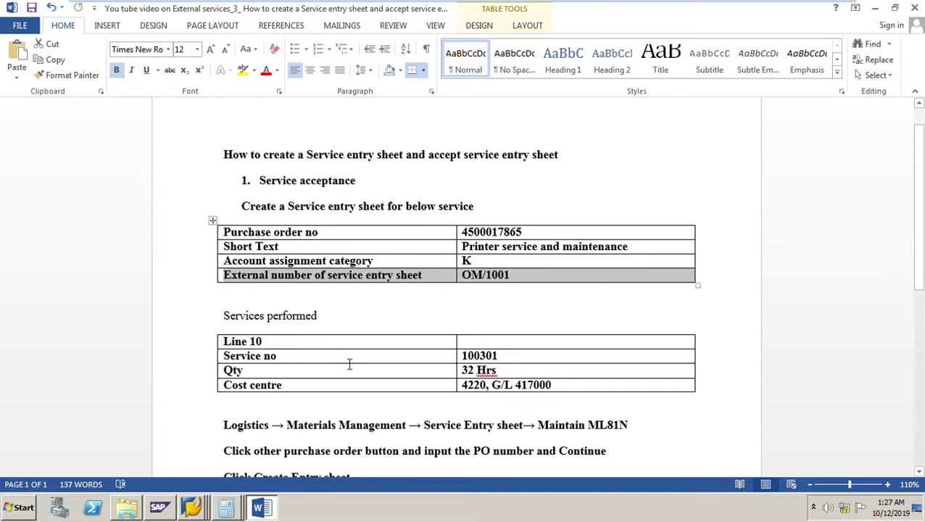
left_click(514, 361)
double_click(462, 363)
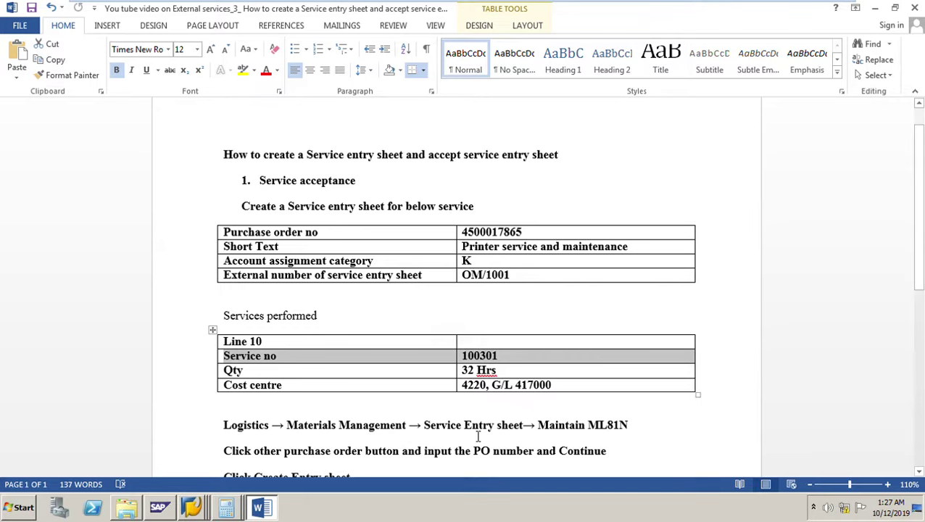
left_click_drag(500, 371, 470, 383)
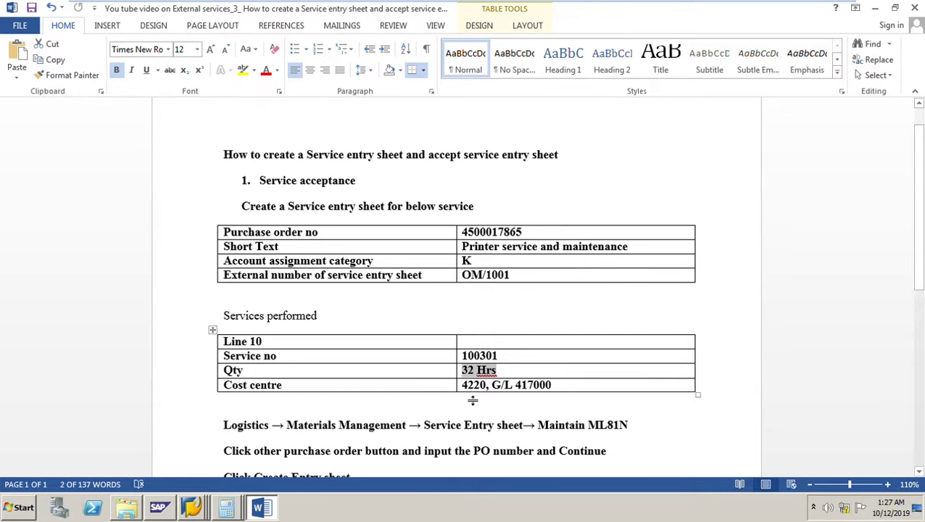
left_click_drag(564, 390, 461, 386)
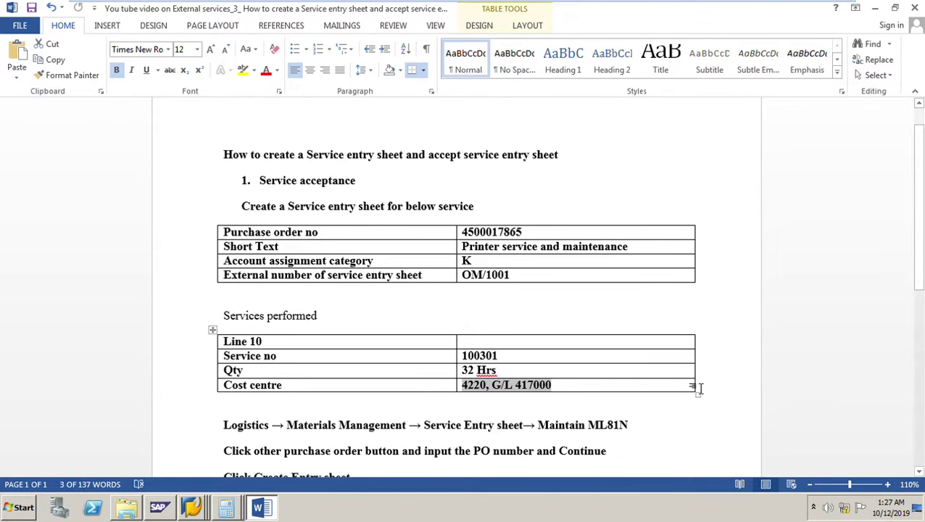
scroll(693, 390, "down", 3)
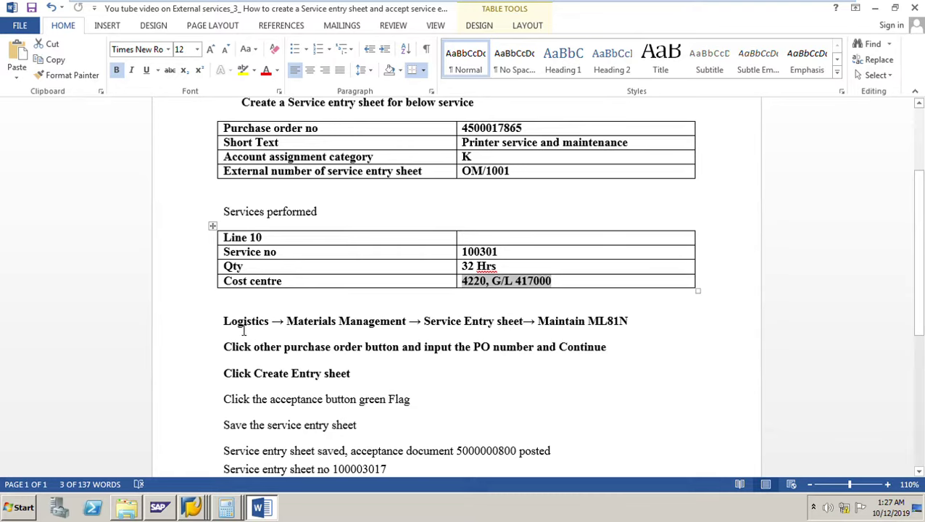
left_click_drag(224, 323, 628, 326)
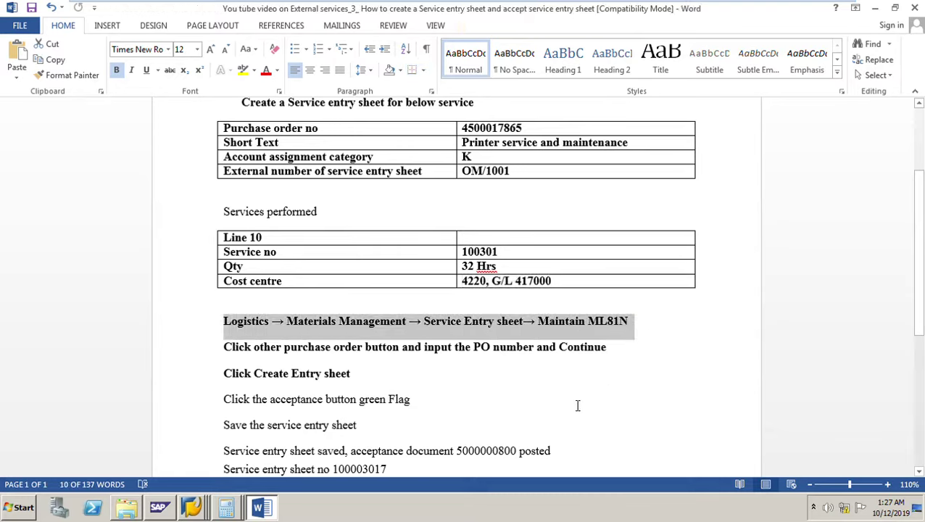
left_click(577, 406)
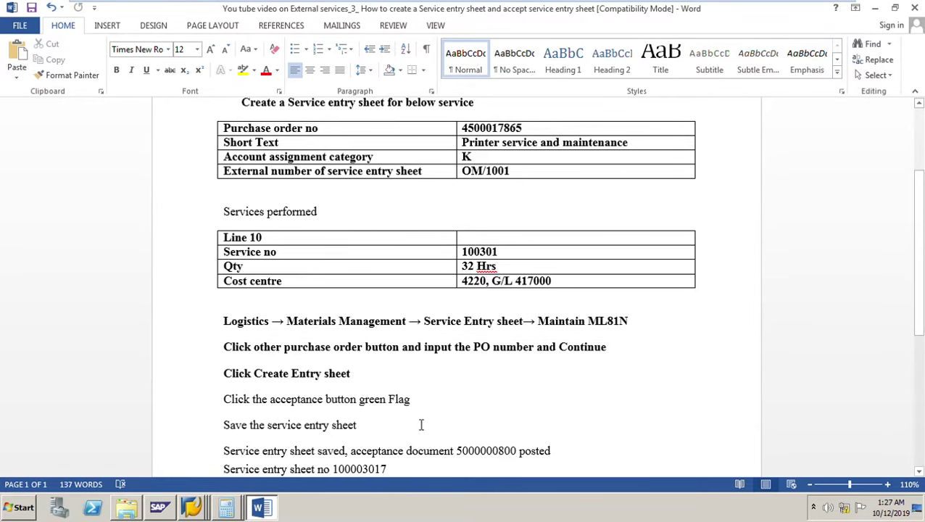
left_click(203, 511)
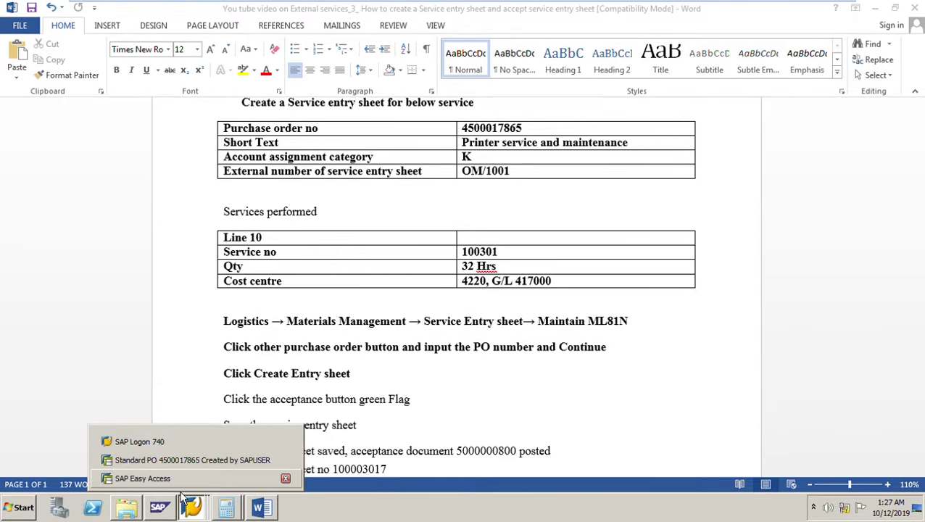
Launch ML81N - Maintain from Logistics > Materials Management > Service Entry Sheet in Easy Access
left_click(145, 479)
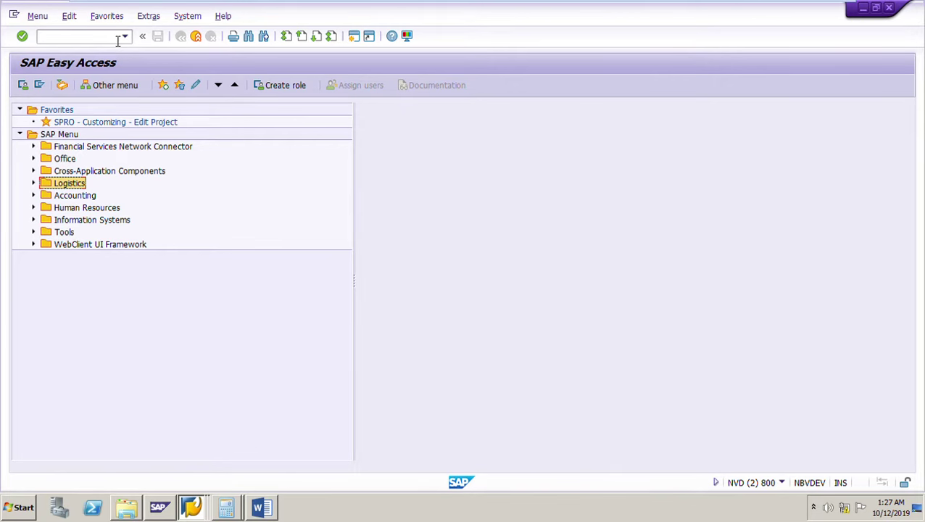
left_click(38, 187)
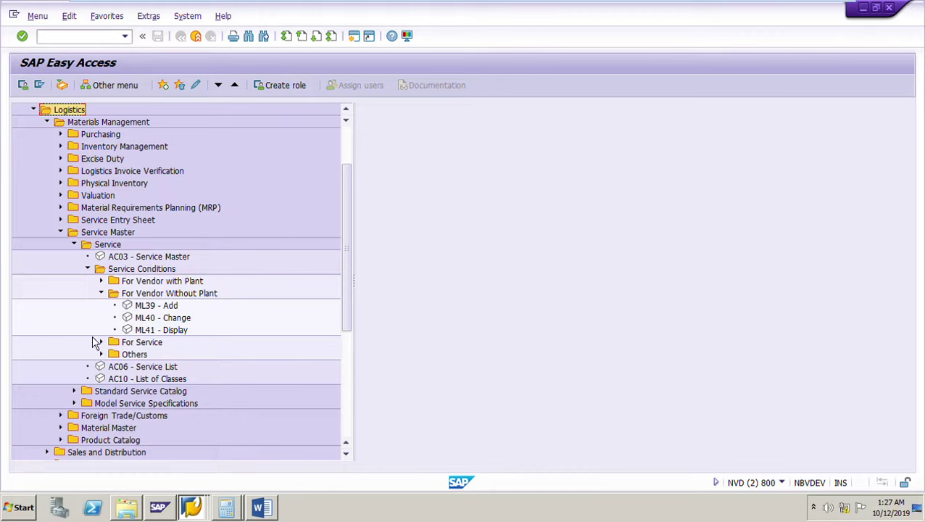
left_click(88, 268)
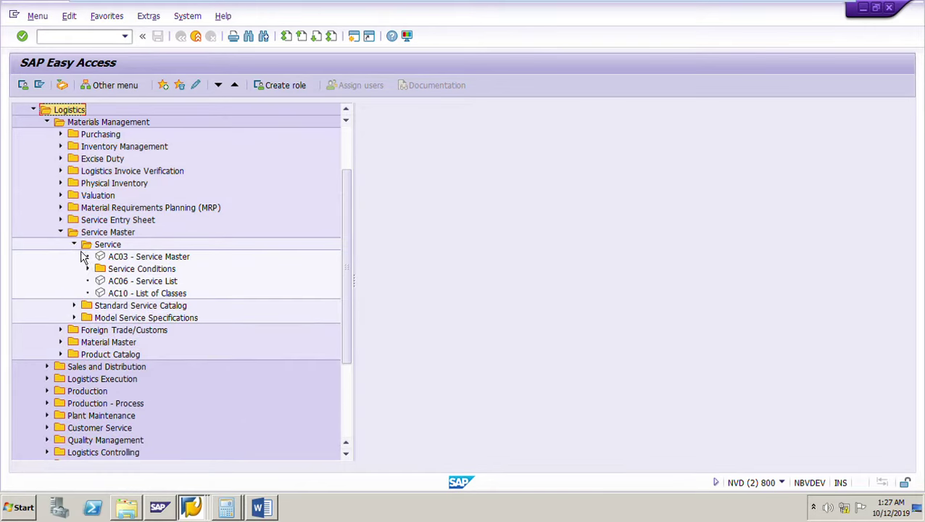
left_click(103, 123)
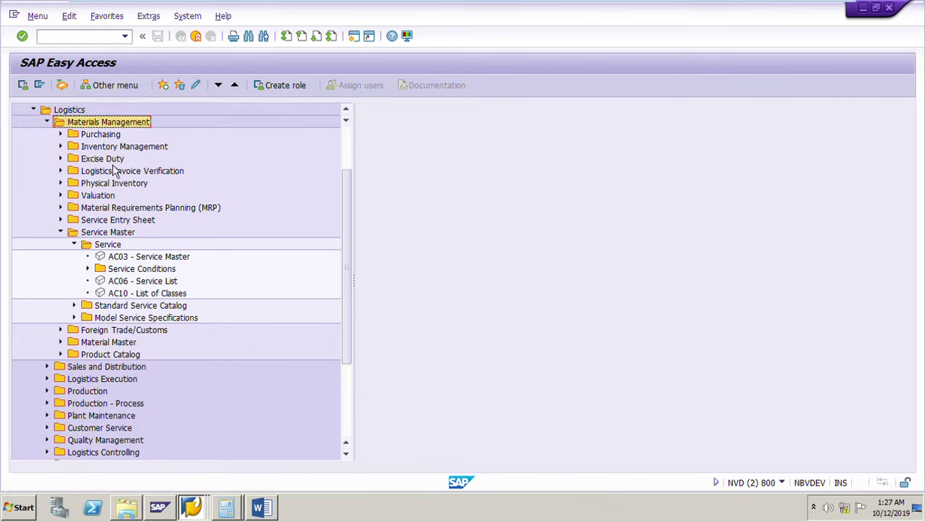
scroll(292, 250, "up", 2)
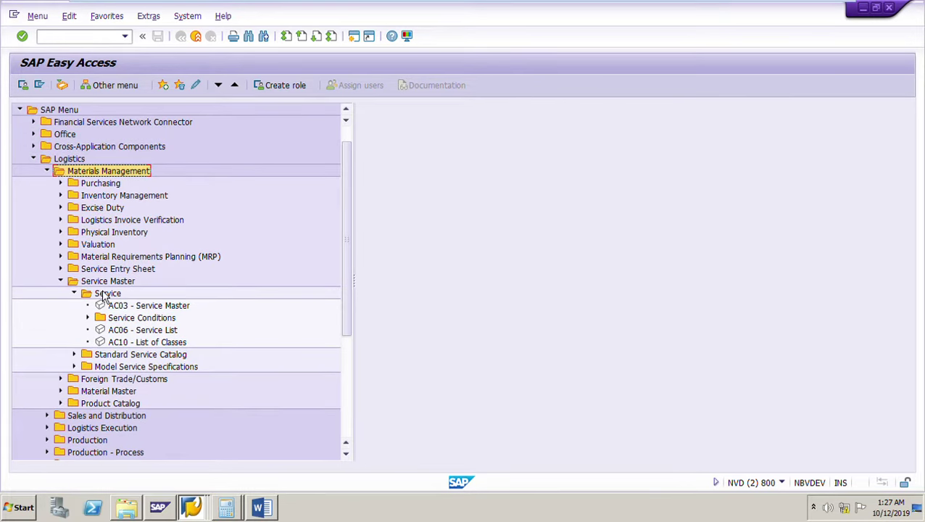
left_click(62, 282)
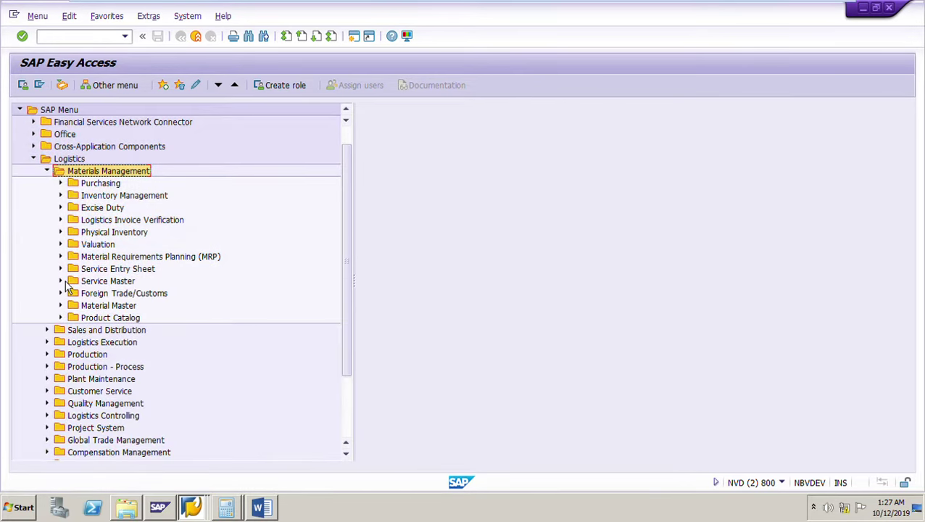
left_click(61, 269)
left_click(139, 283)
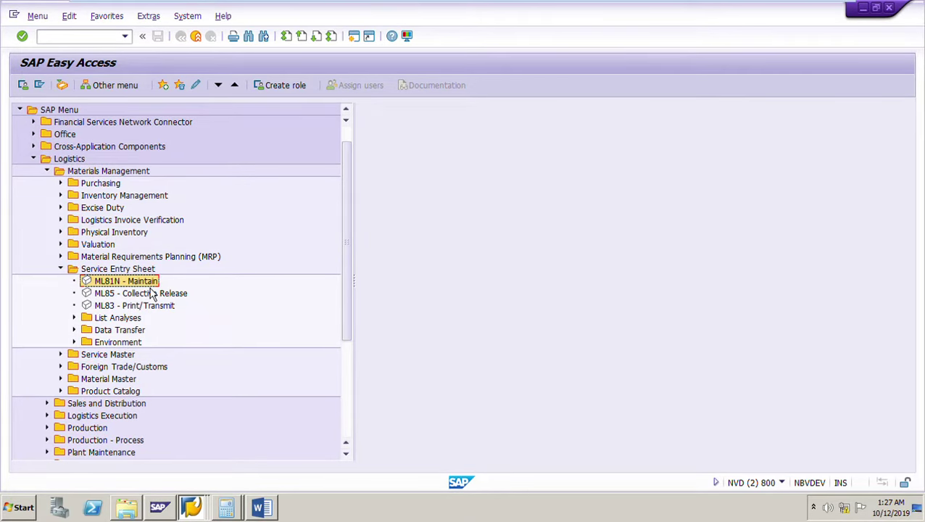
key("Return")
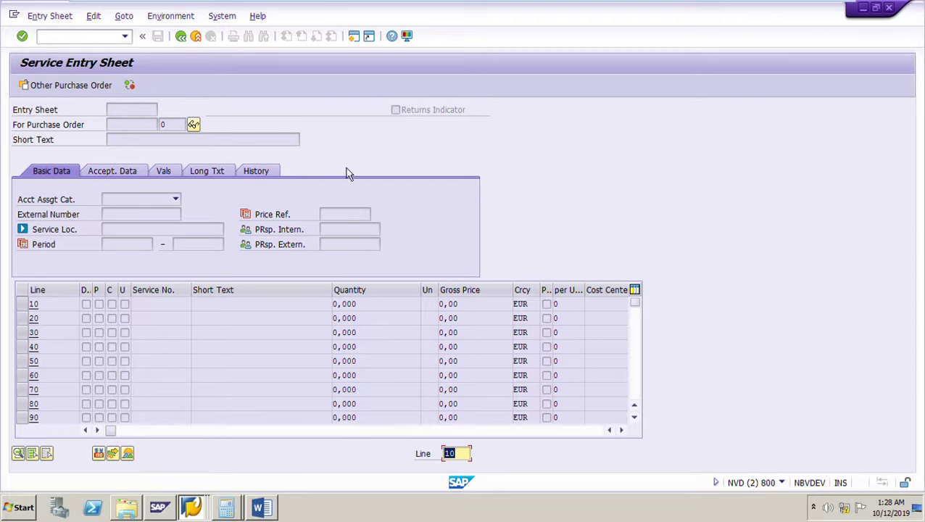
left_click(82, 93)
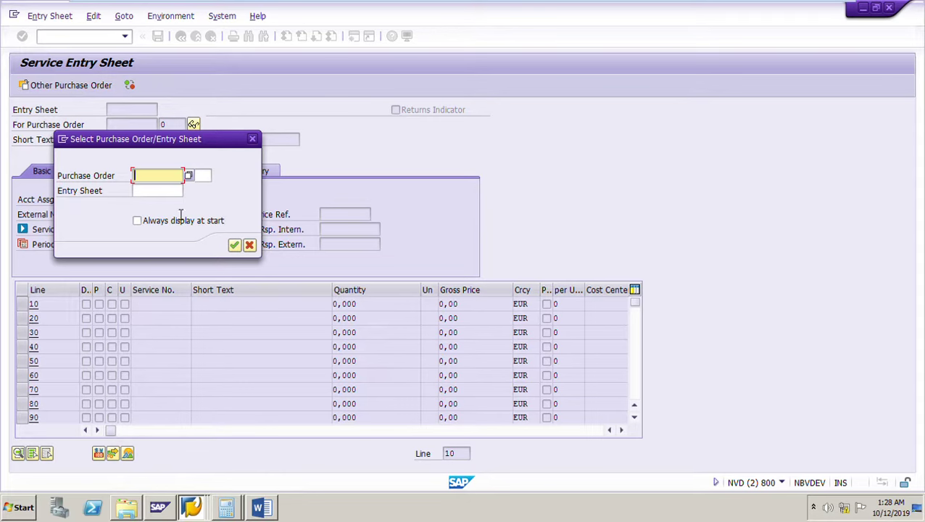
left_click(261, 507)
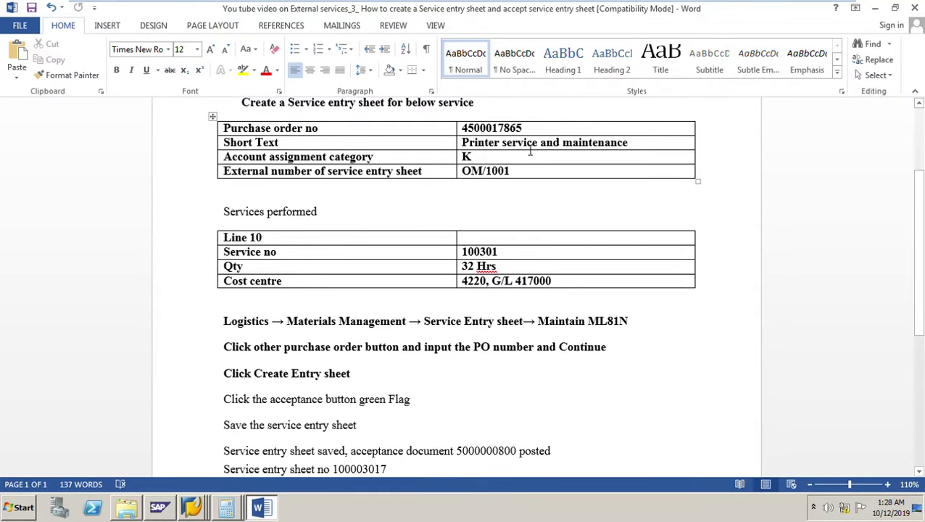
left_click_drag(526, 134, 462, 135)
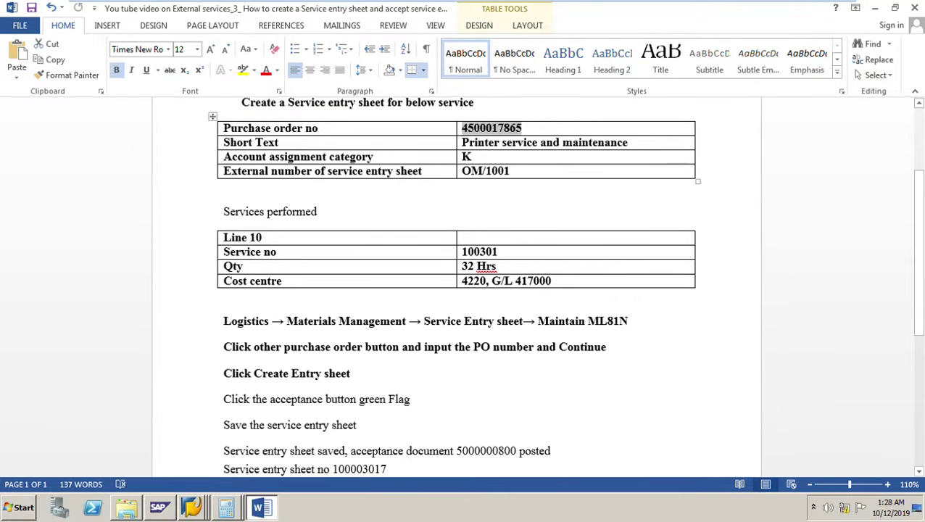
key("ctrl+c")
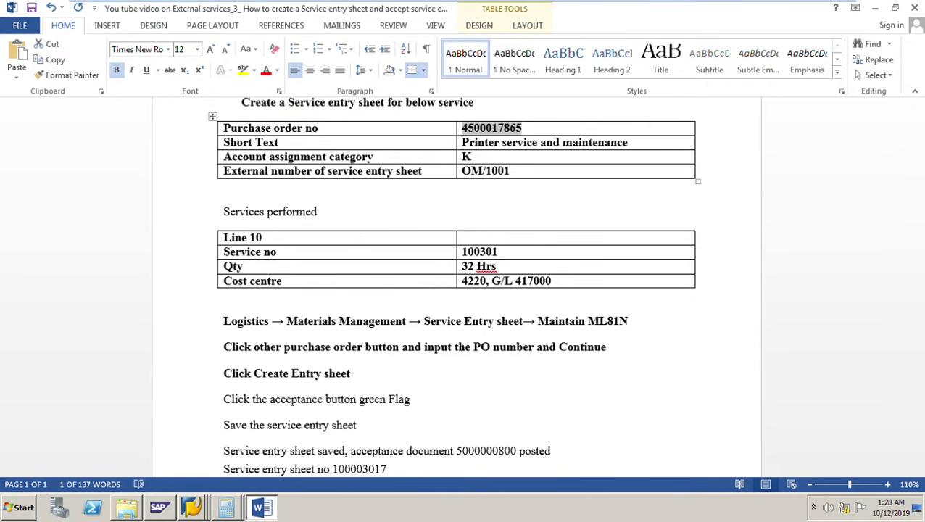
mouse_move(193, 508)
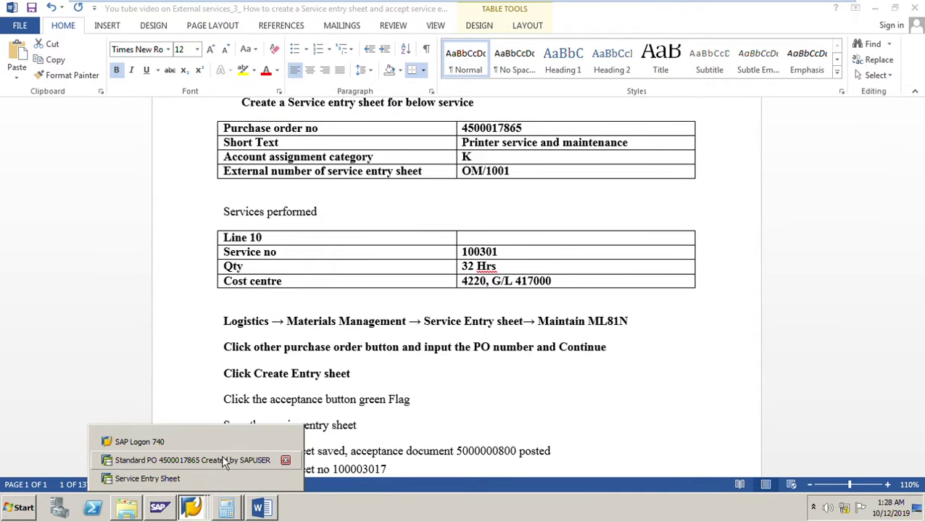
left_click(166, 477)
key("ctrl+v")
left_click(235, 245)
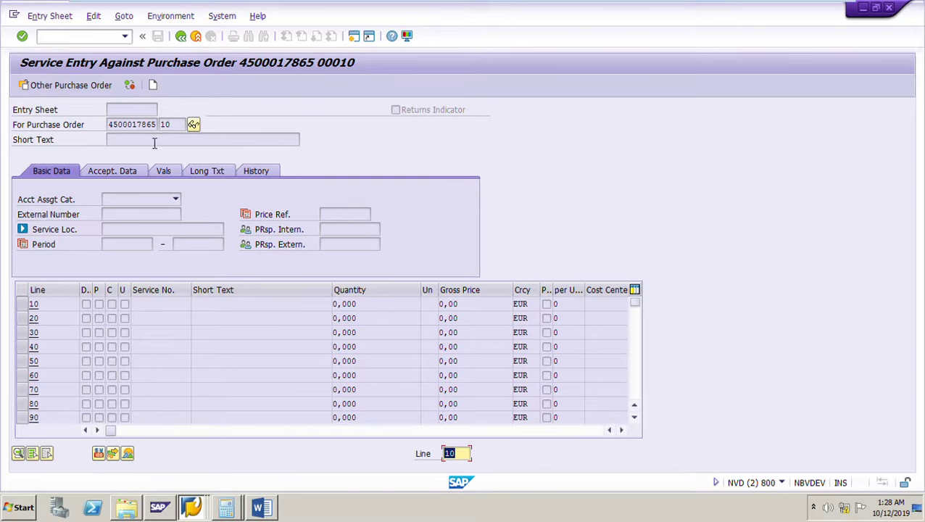
left_click(157, 91)
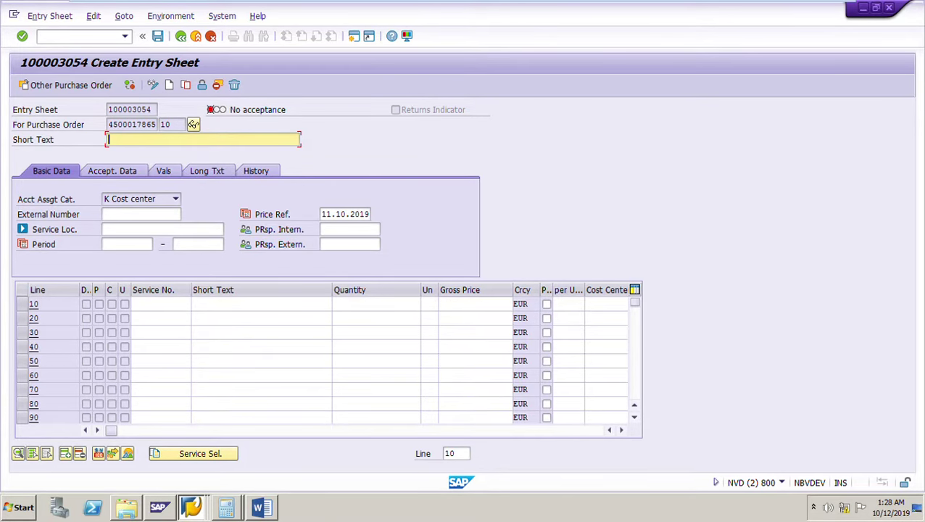
Copy the short text 'Printer service and maintenance' from the notes into the entry sheet header
left_click(262, 508)
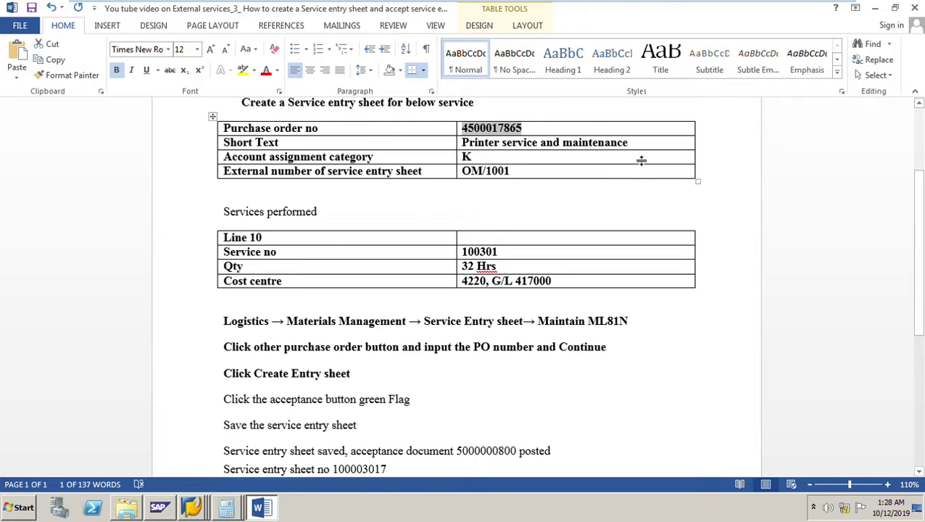
left_click_drag(640, 149, 493, 151)
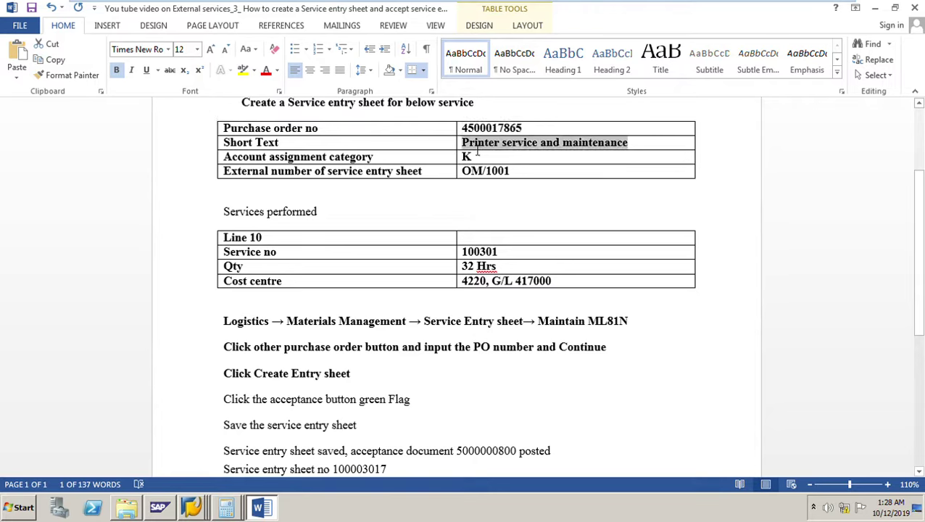
left_click(192, 506)
left_click(178, 479)
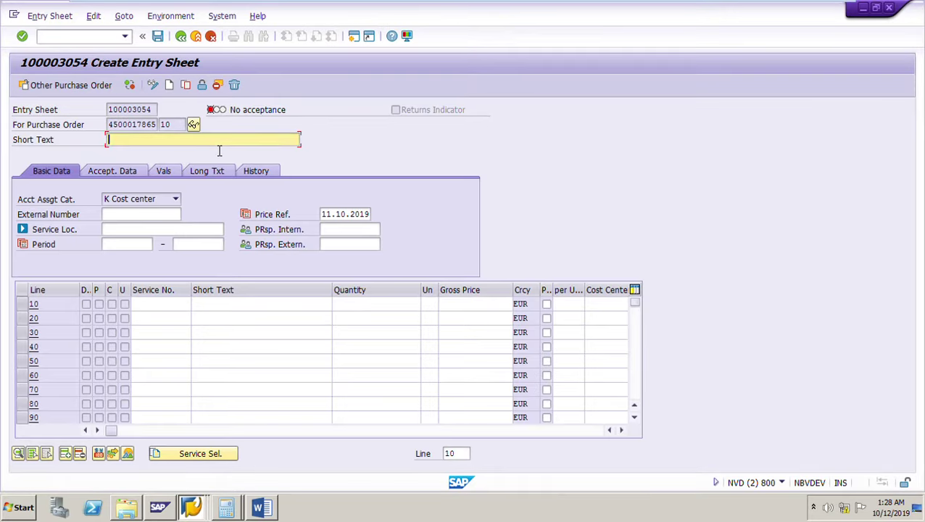
key("ctrl+v")
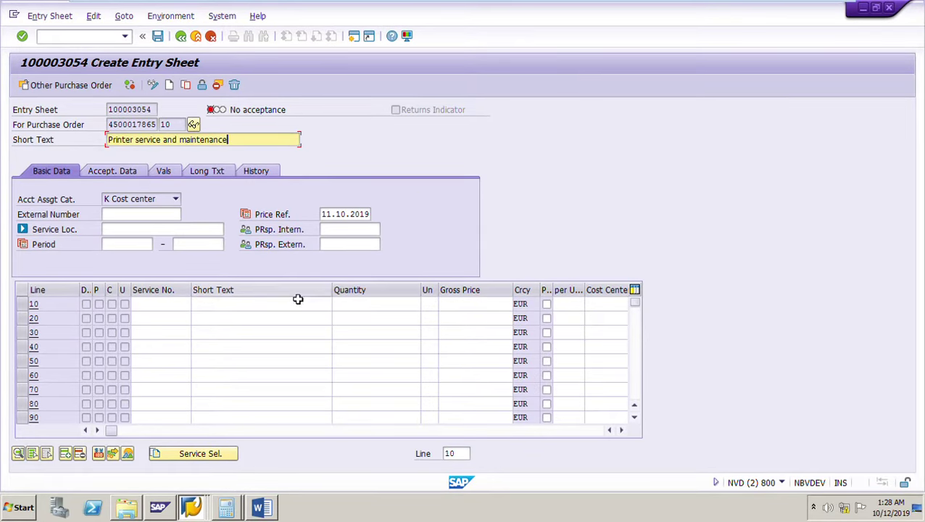
Copy external number OM/1001 from the notes into the header and confirm the header entries
left_click(158, 216)
left_click(278, 514)
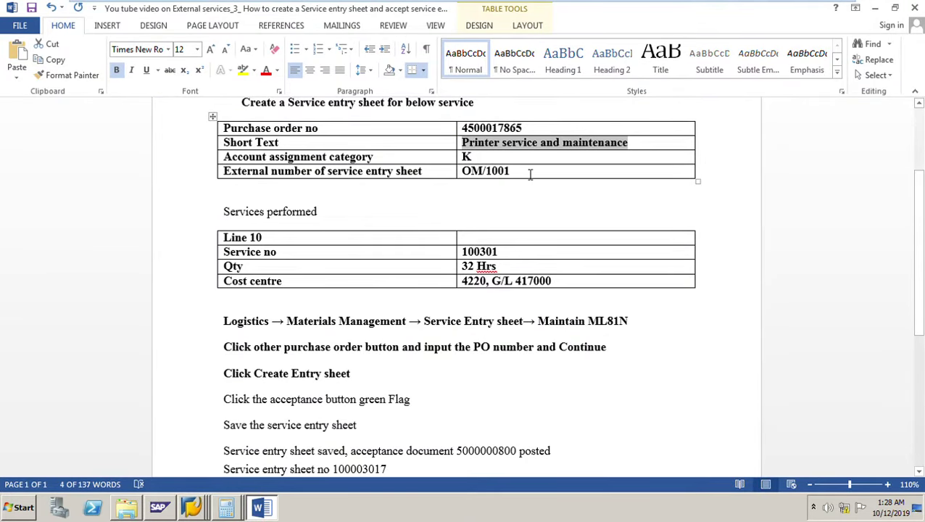
left_click_drag(511, 171, 462, 171)
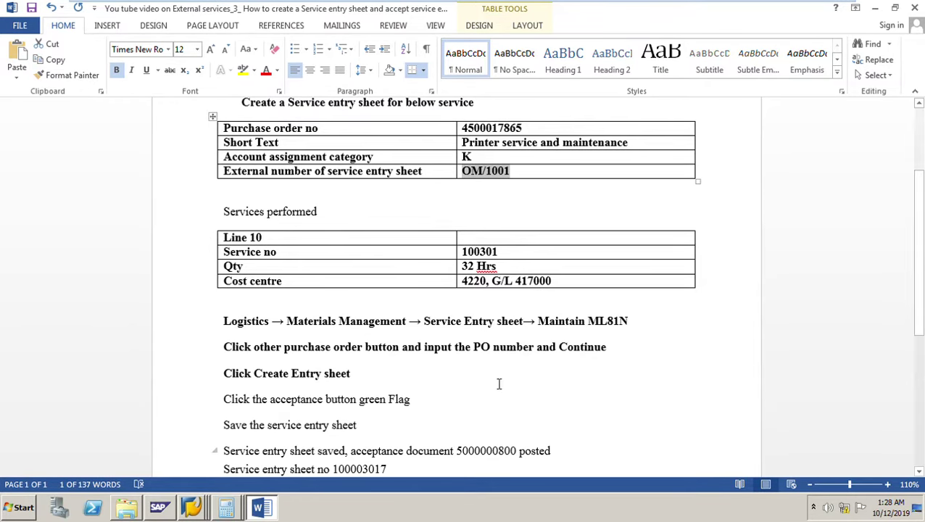
left_click(262, 511)
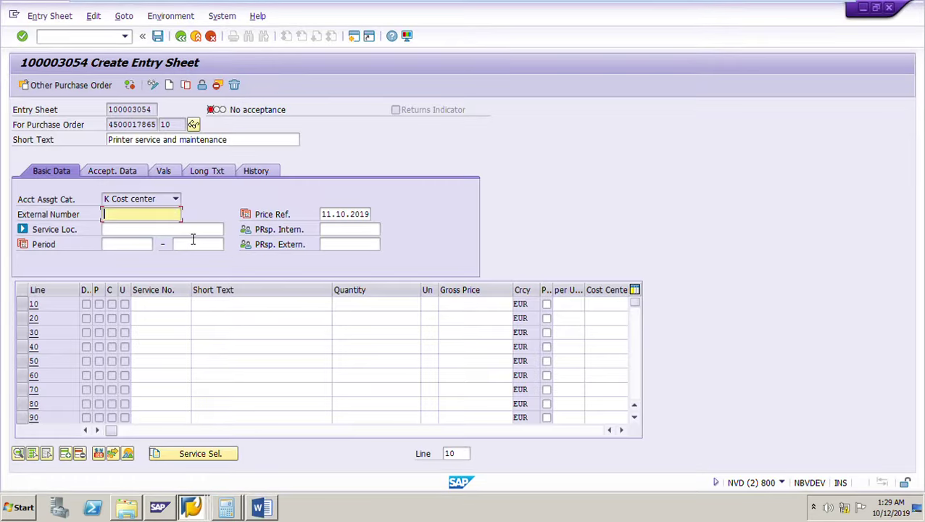
key("ctrl+v")
key("shift+Tab")
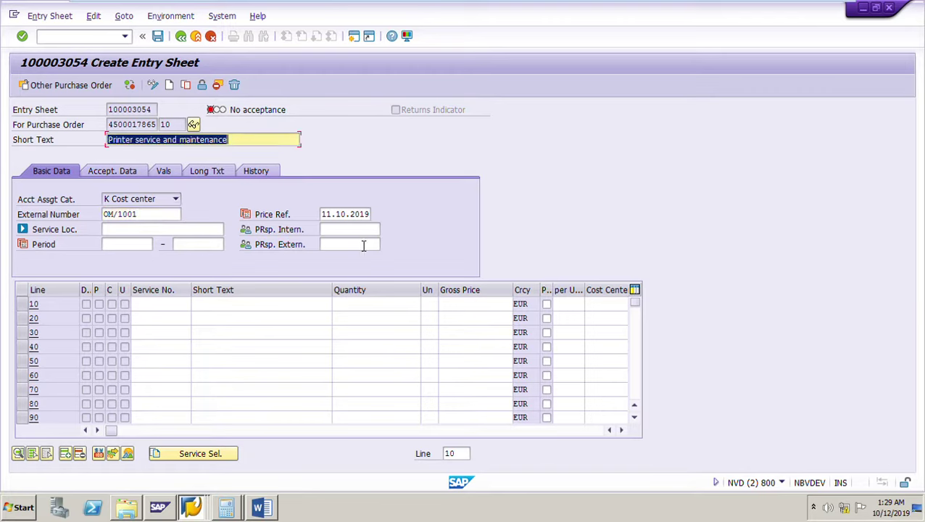
left_click(161, 304)
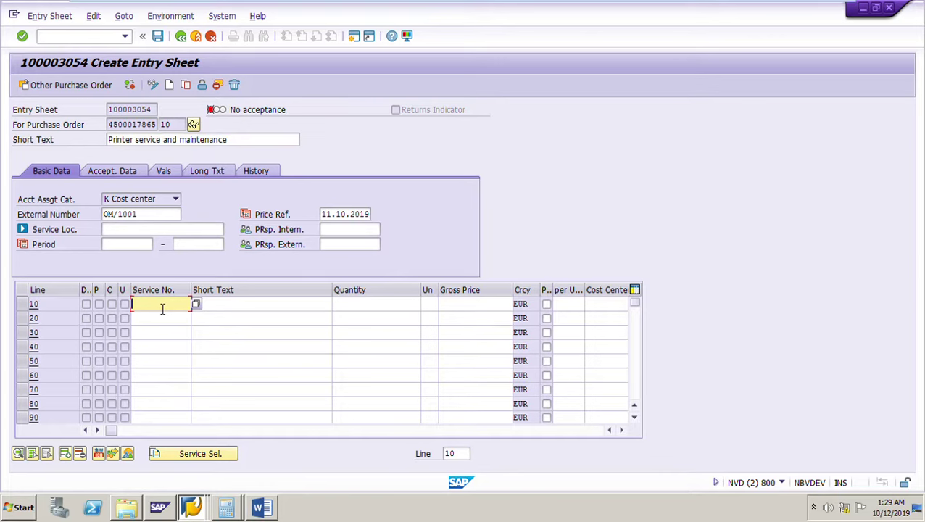
left_click(261, 508)
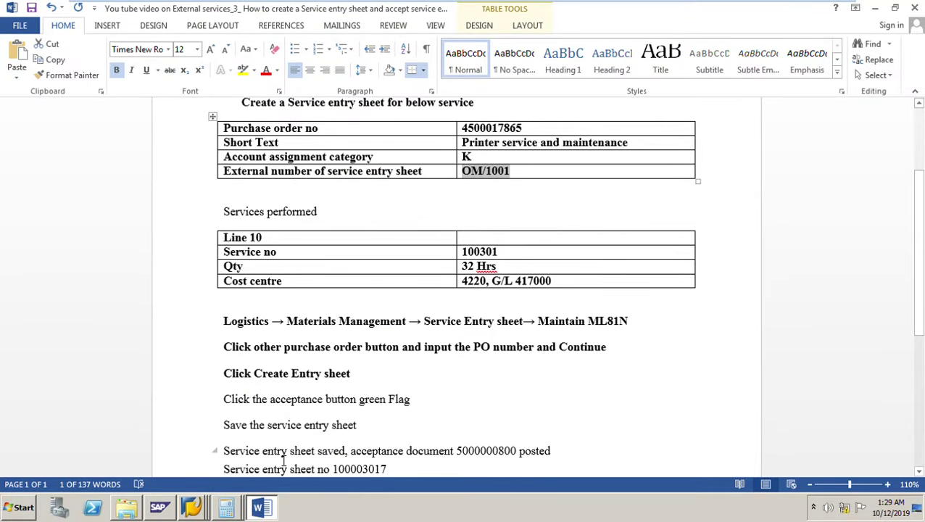
mouse_move(193, 508)
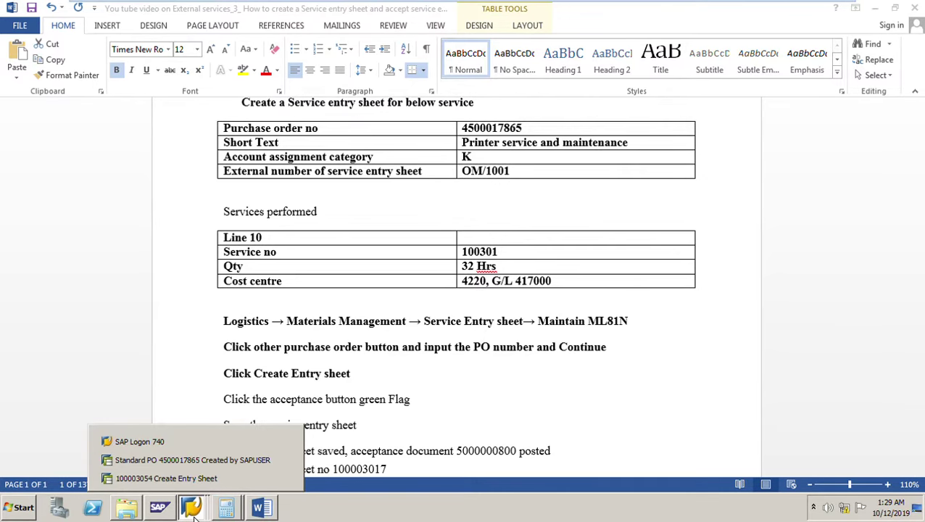
left_click(195, 464)
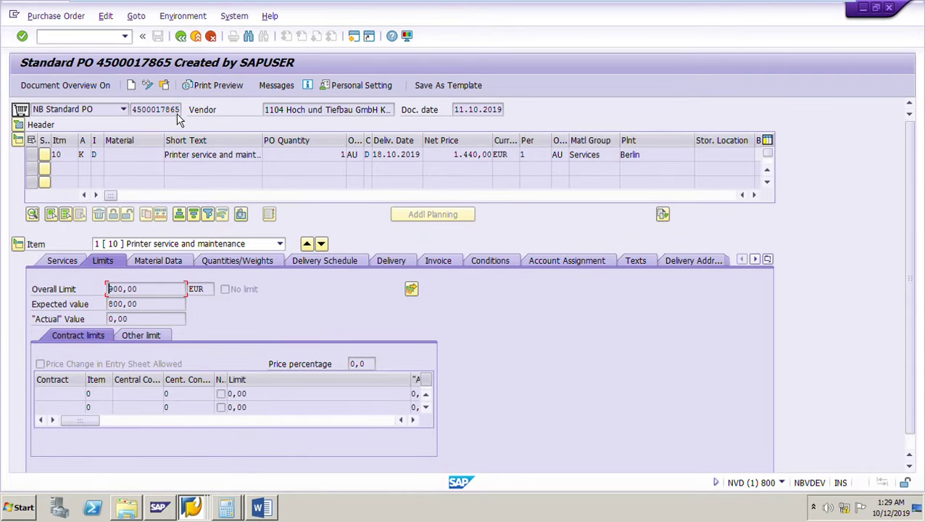
left_click(66, 267)
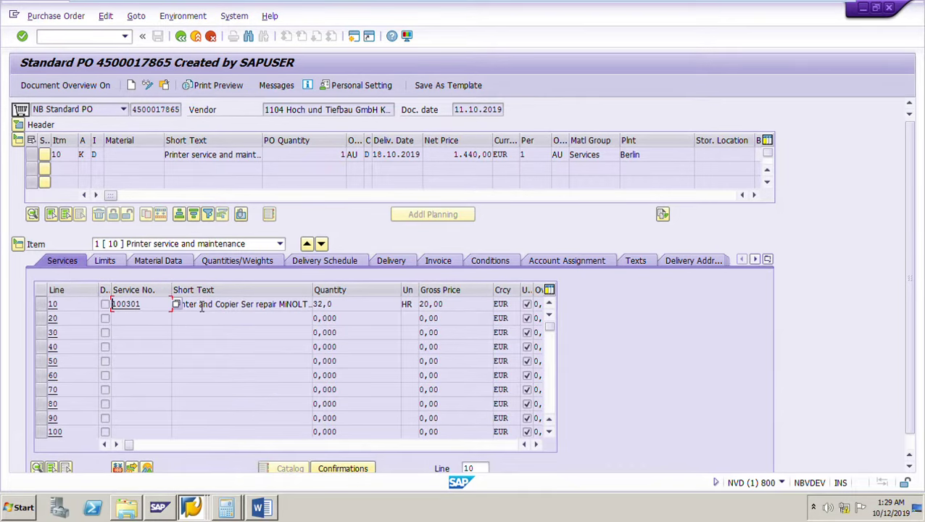
left_click_drag(141, 304, 103, 310)
left_click(265, 508)
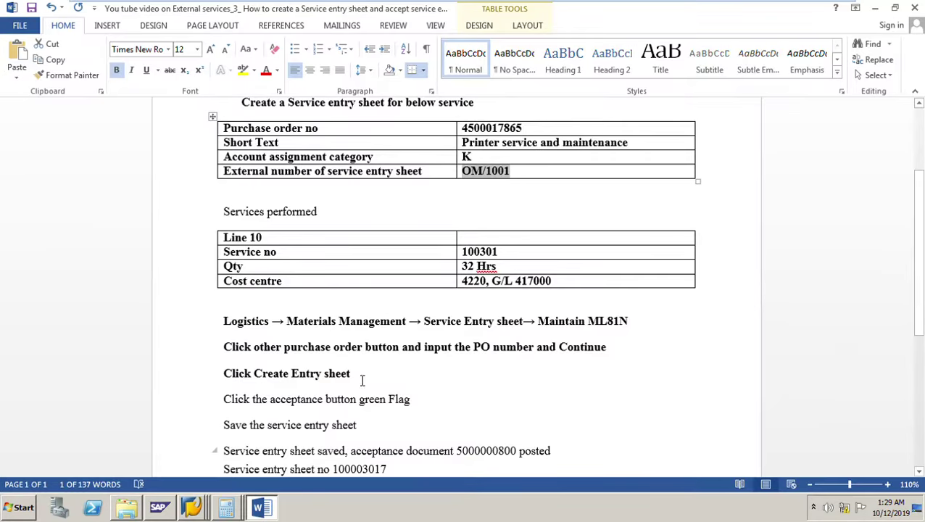
left_click_drag(497, 253, 445, 254)
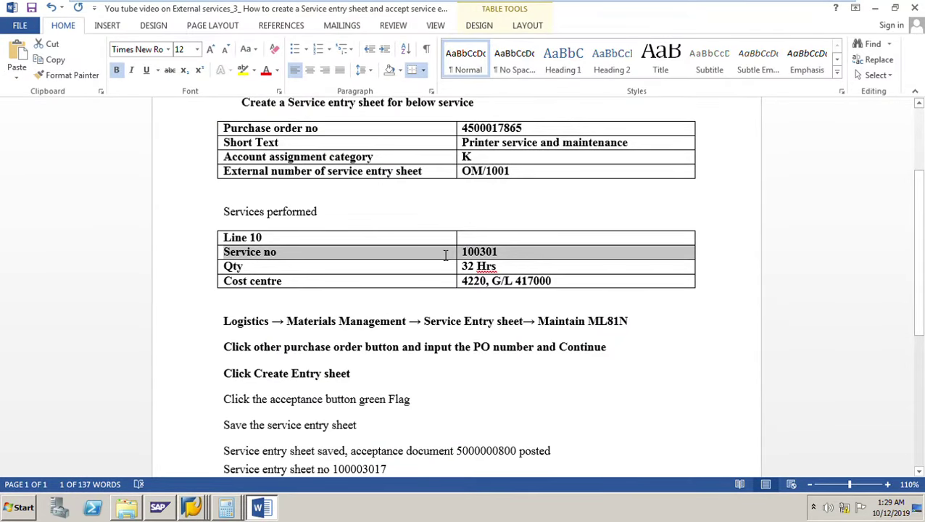
left_click(261, 507)
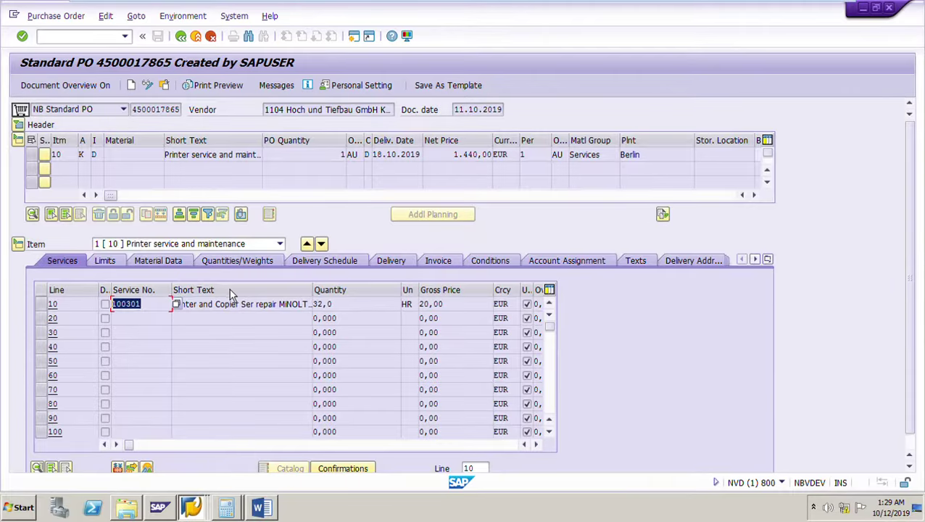
left_click(193, 502)
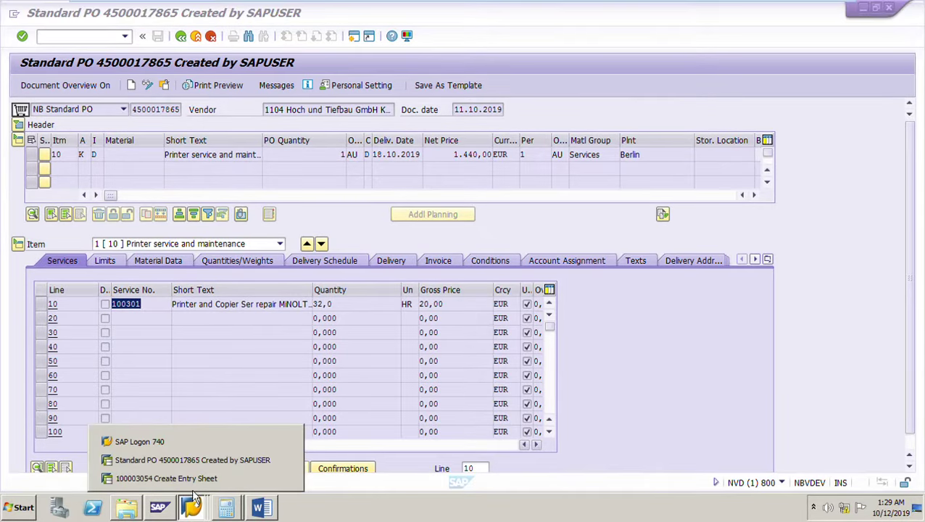
left_click(181, 479)
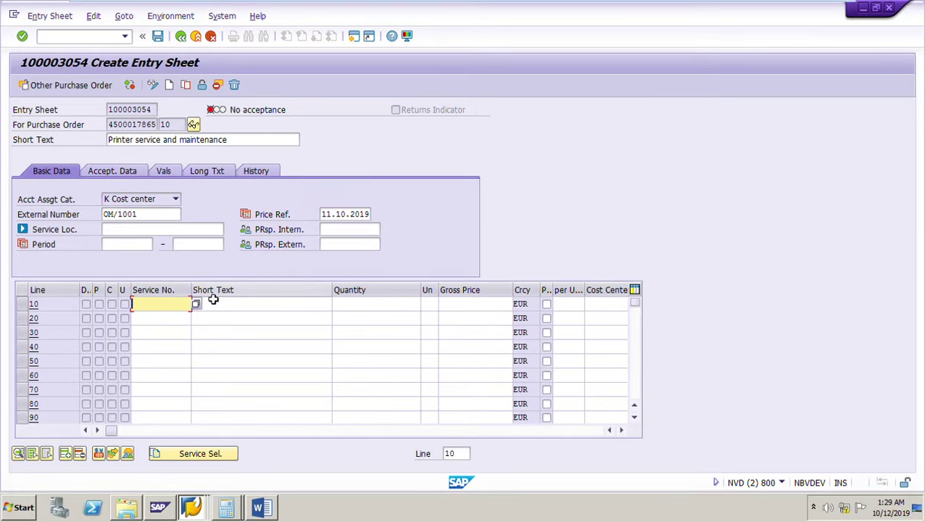
Enter service 100301 with quantity 32 on line 10 and validate it
type("100301")
left_click(407, 302)
type("32")
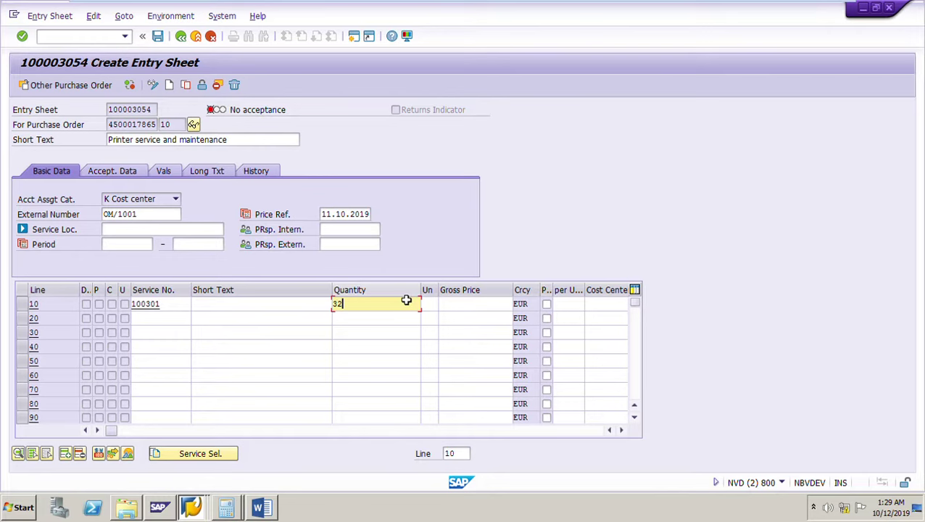
key("Return")
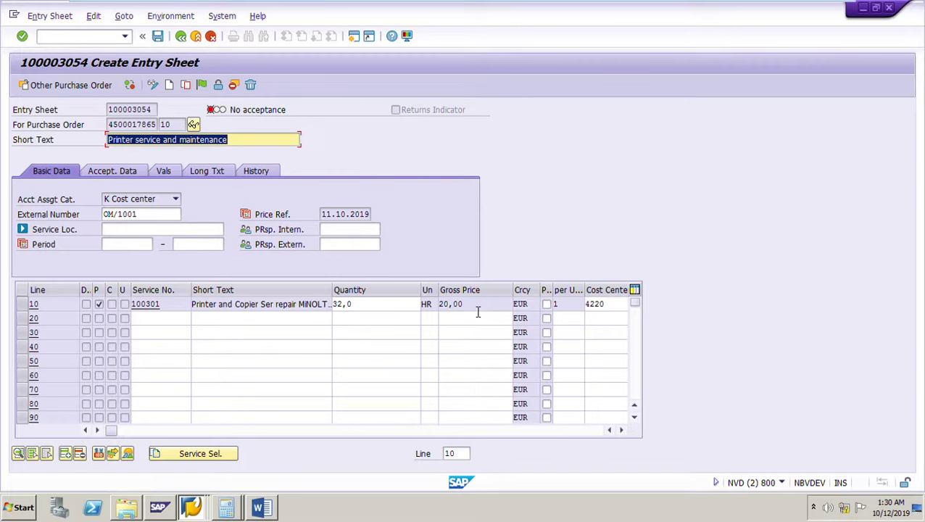
left_click(198, 509)
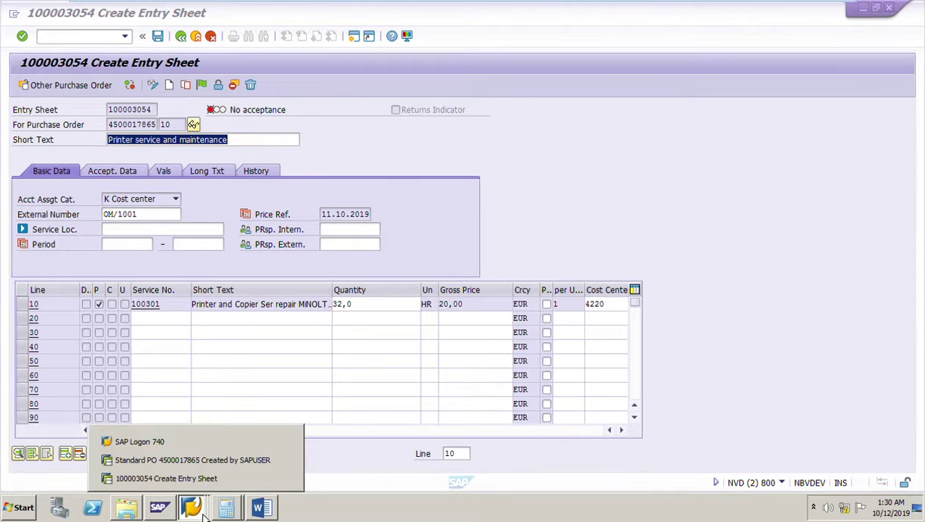
left_click(192, 460)
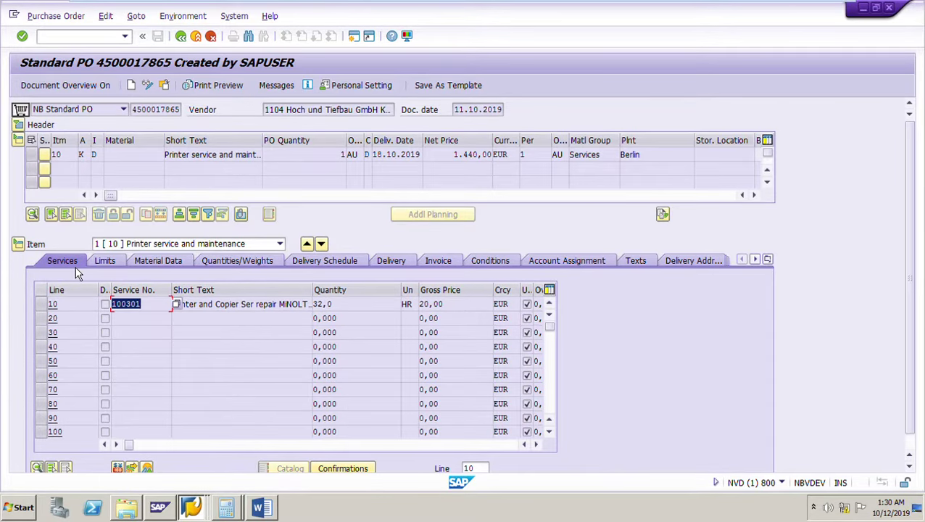
left_click(40, 304)
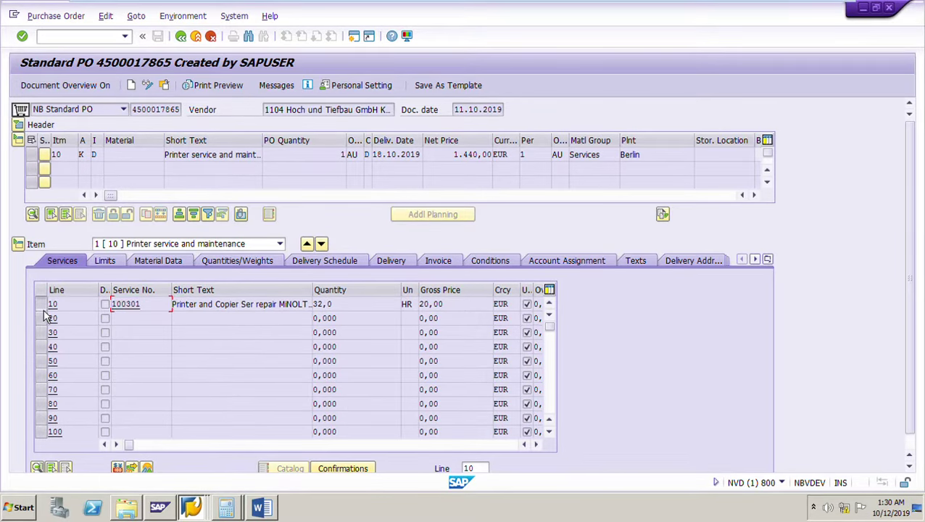
left_click(161, 311)
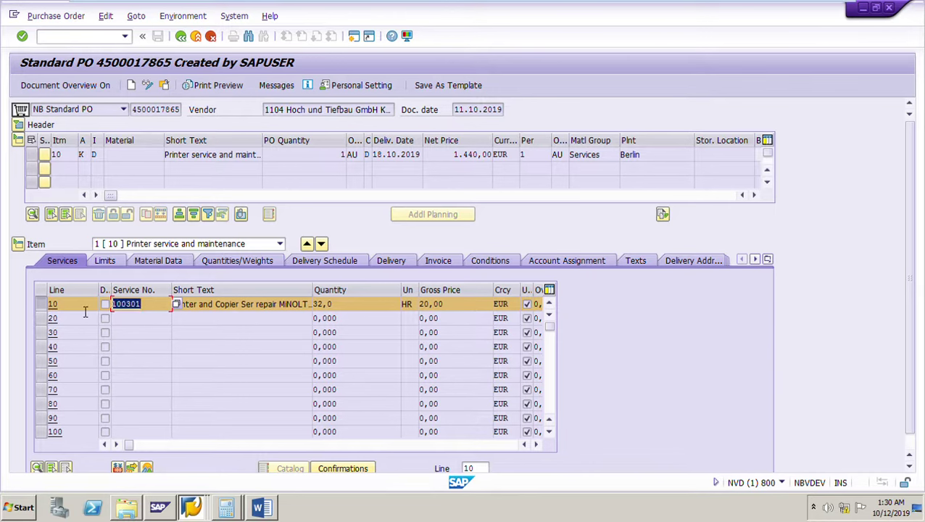
left_click(455, 310)
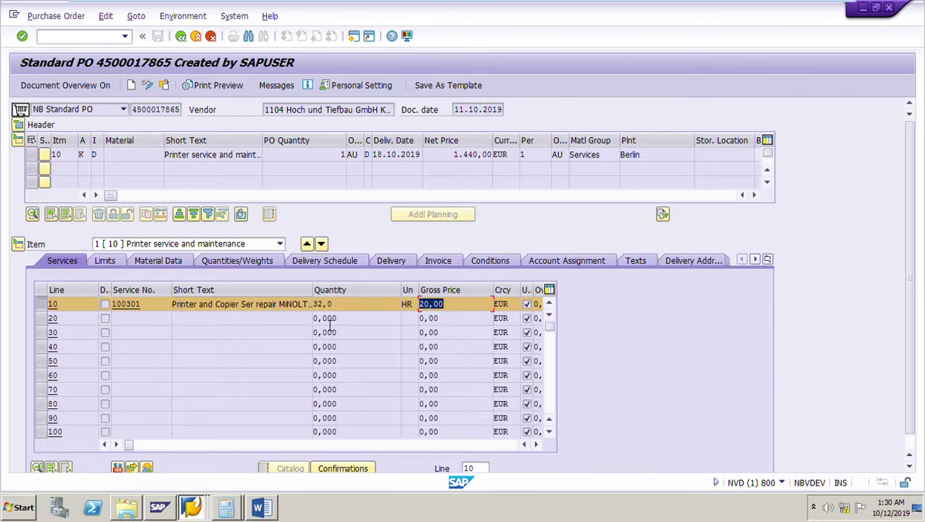
Verify the entry sheet's line 10 quantity of 32,0, then go back to the Word notes
left_click(194, 504)
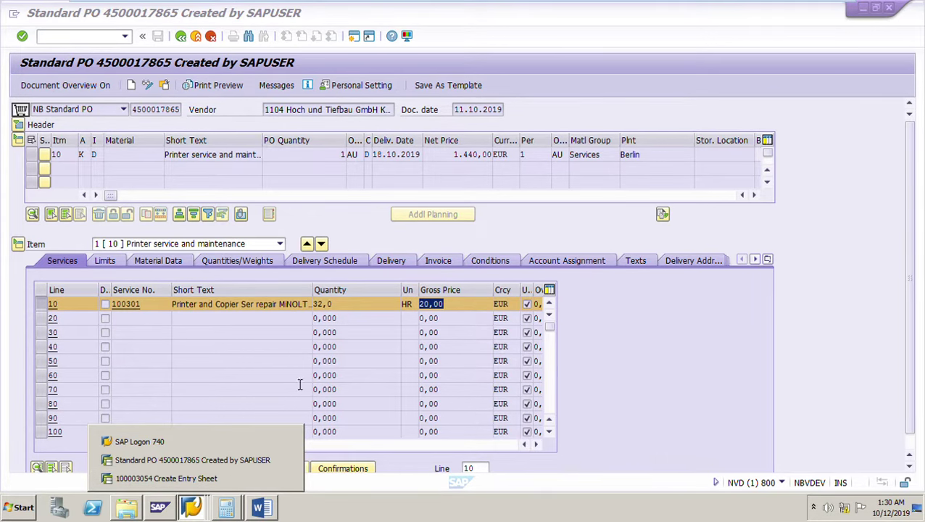
left_click(190, 479)
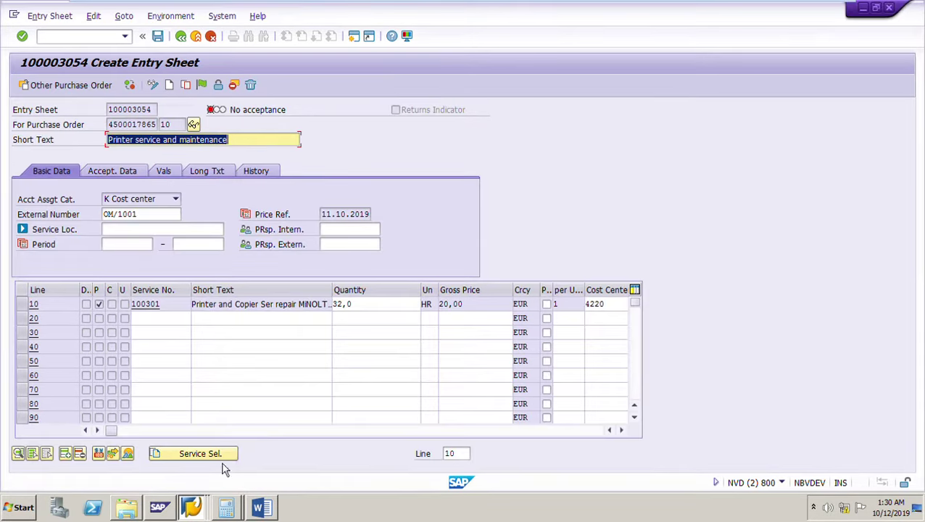
left_click(367, 305)
left_click_drag(367, 305, 305, 314)
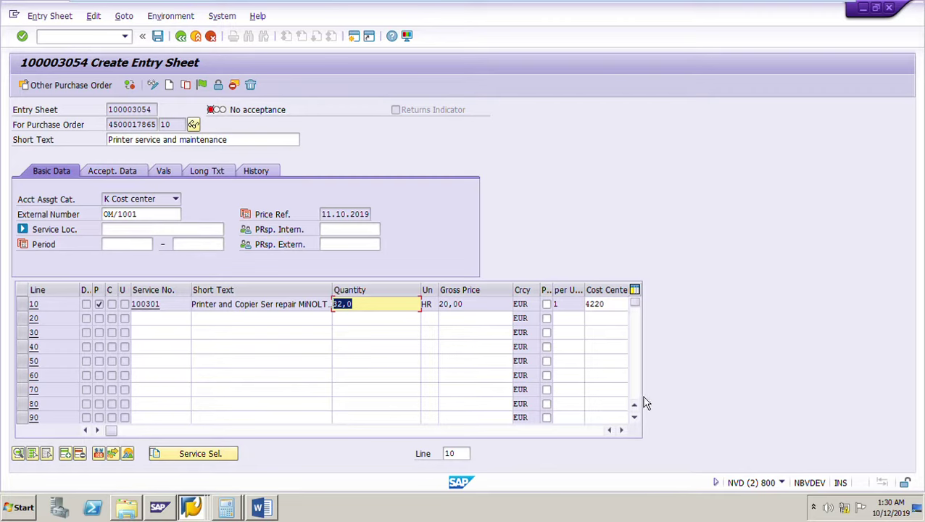
left_click(352, 378)
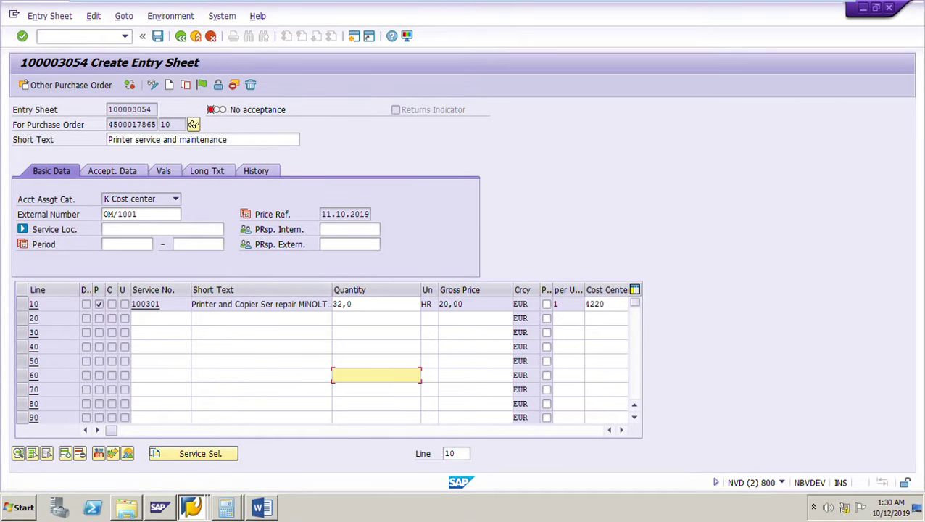
left_click(262, 508)
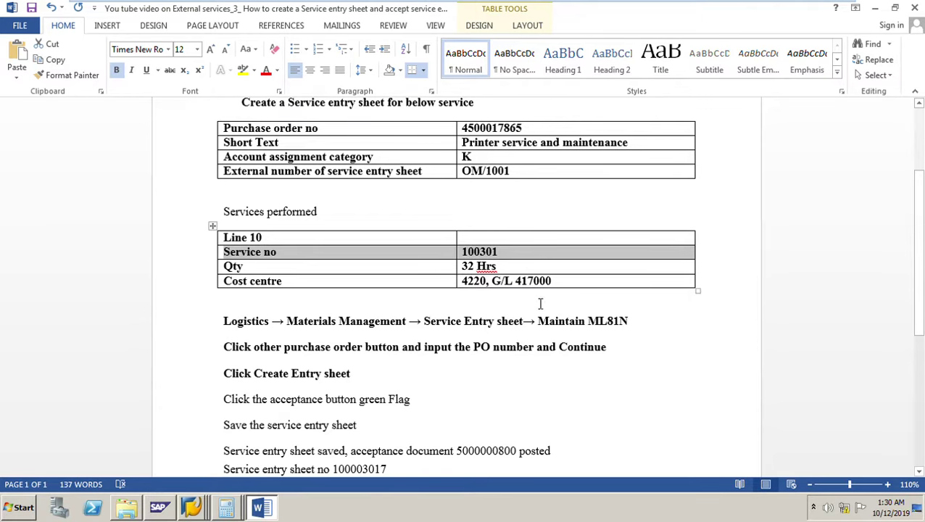
left_click(263, 508)
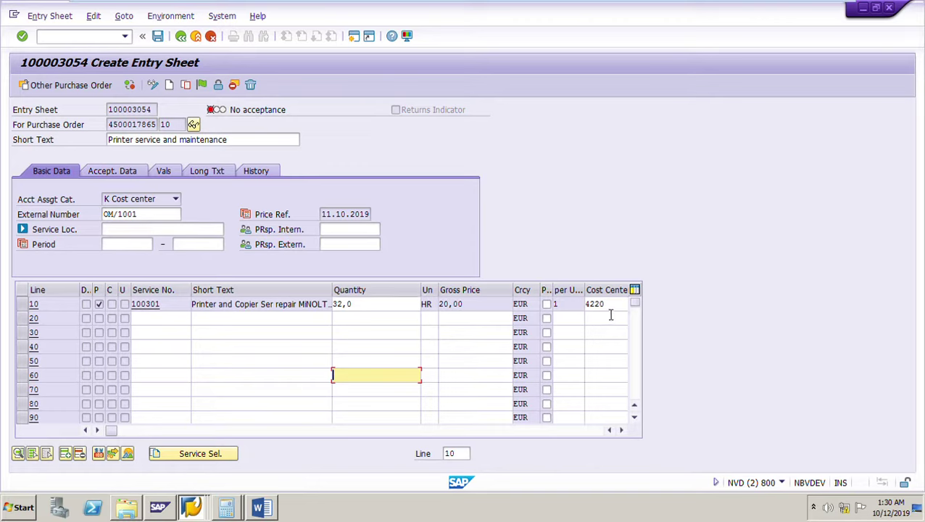
left_click_drag(617, 305, 563, 309)
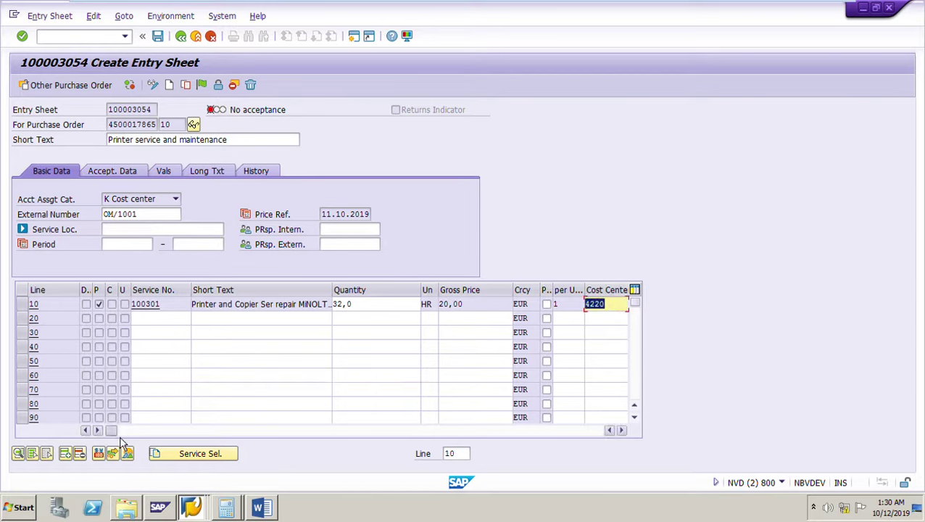
left_click_drag(111, 430, 177, 441)
left_click_drag(254, 457, 103, 449)
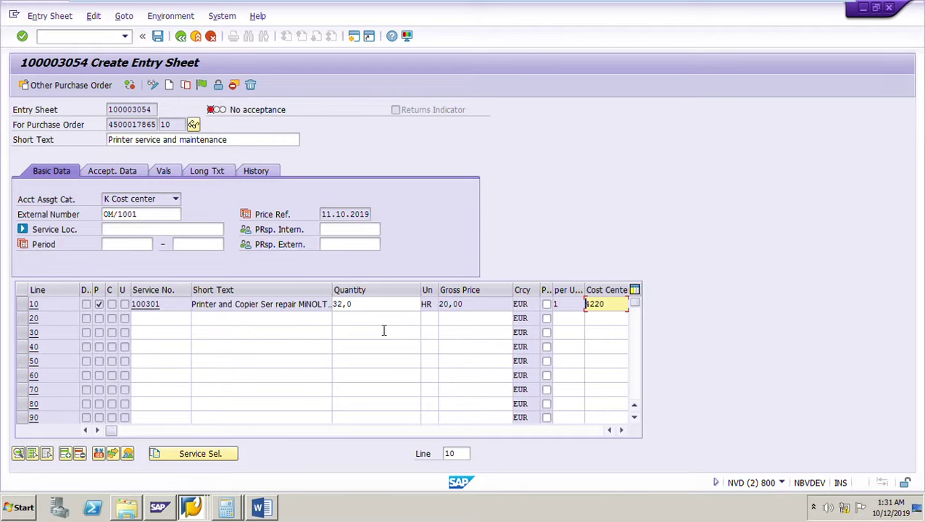
left_click(164, 91)
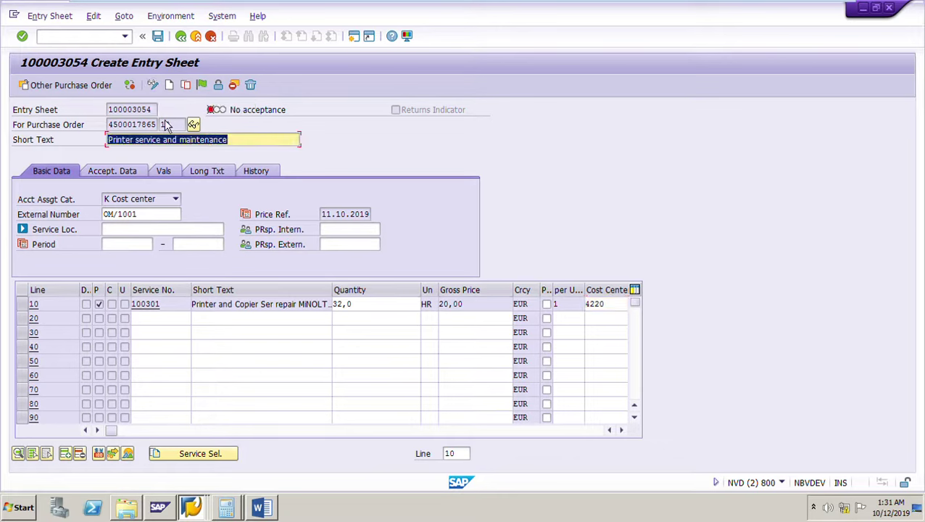
left_click(208, 91)
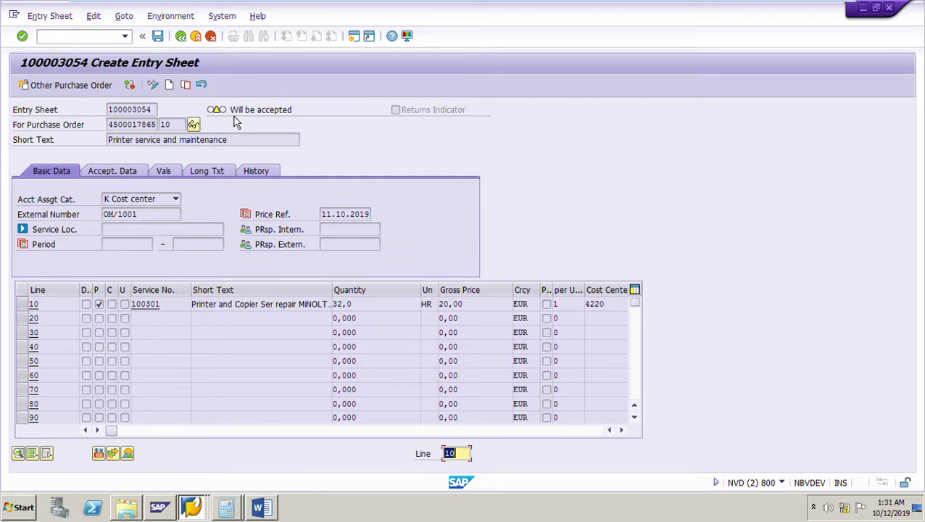
left_click(163, 40)
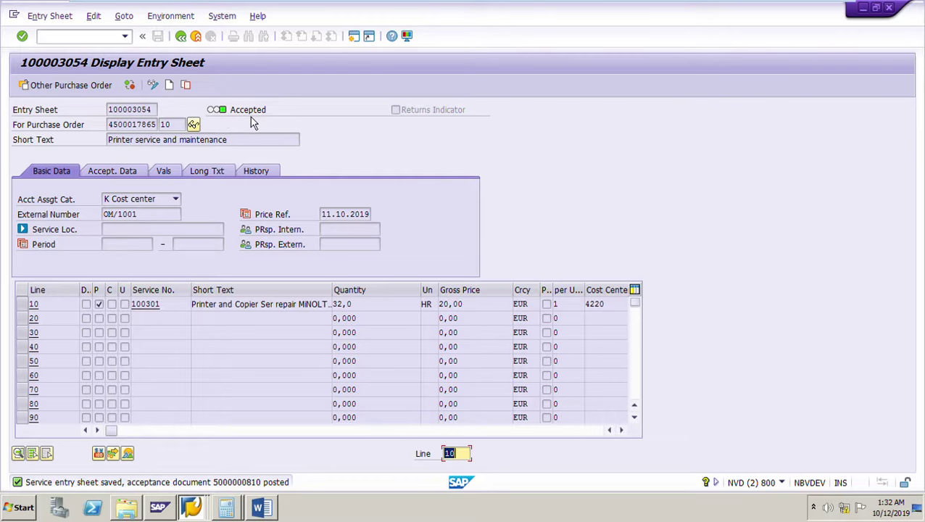
left_click(163, 110)
left_click_drag(159, 110, 103, 114)
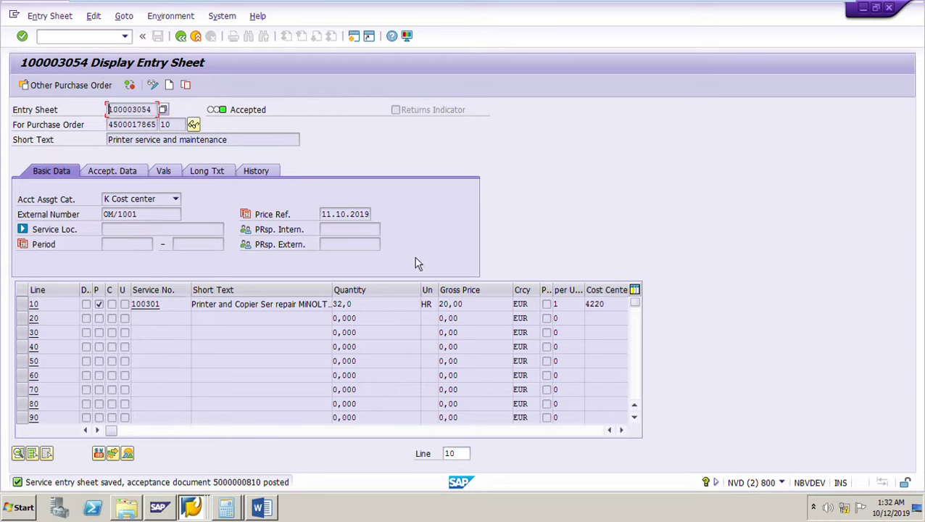
In the Word notes, replace the old entry sheet number with 00003054
left_click(262, 510)
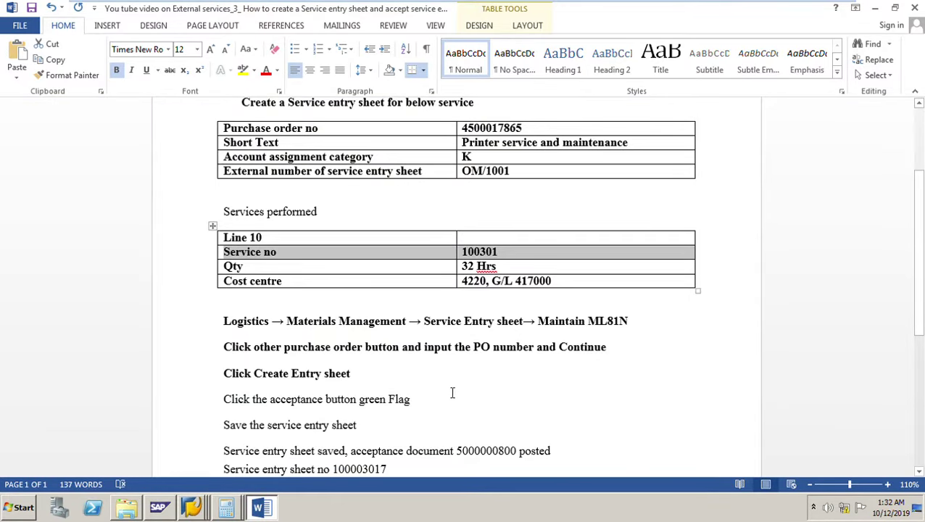
scroll(442, 394, "down", 2)
left_click_drag(390, 401, 343, 406)
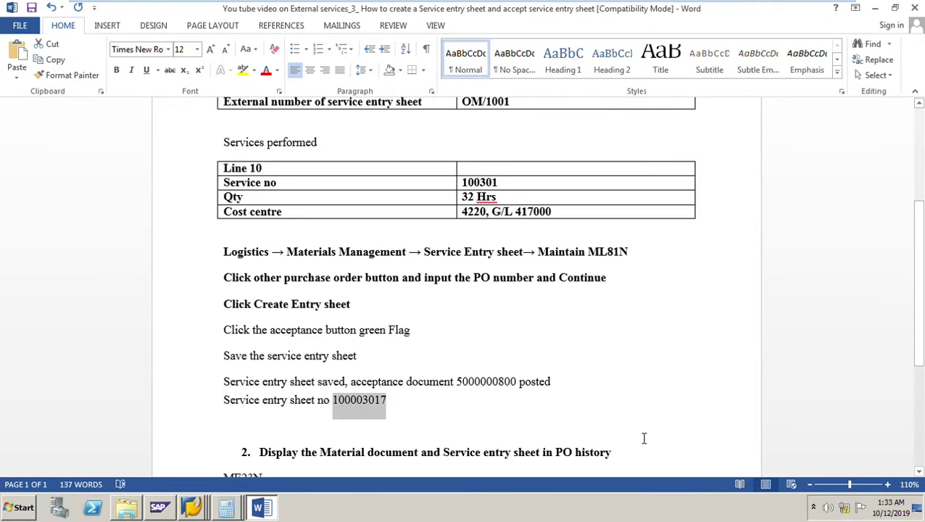
type("00003054")
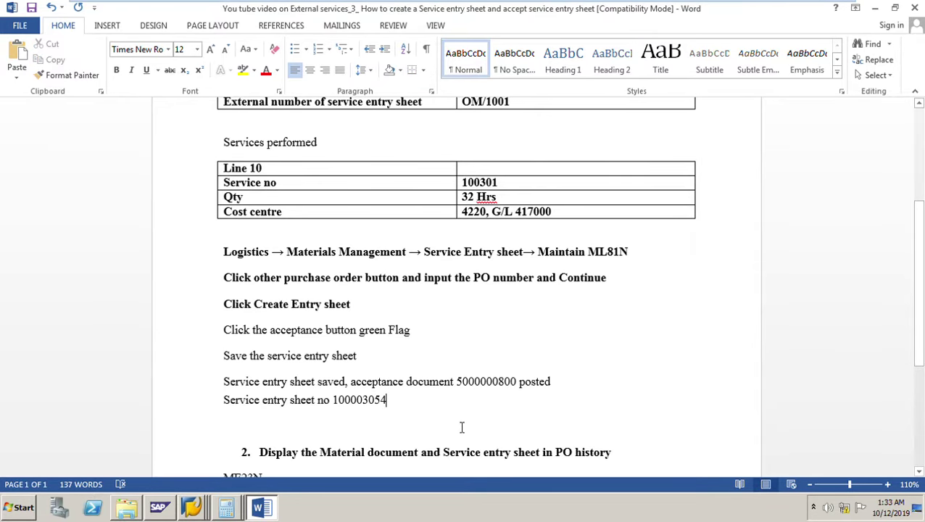
left_click(267, 511)
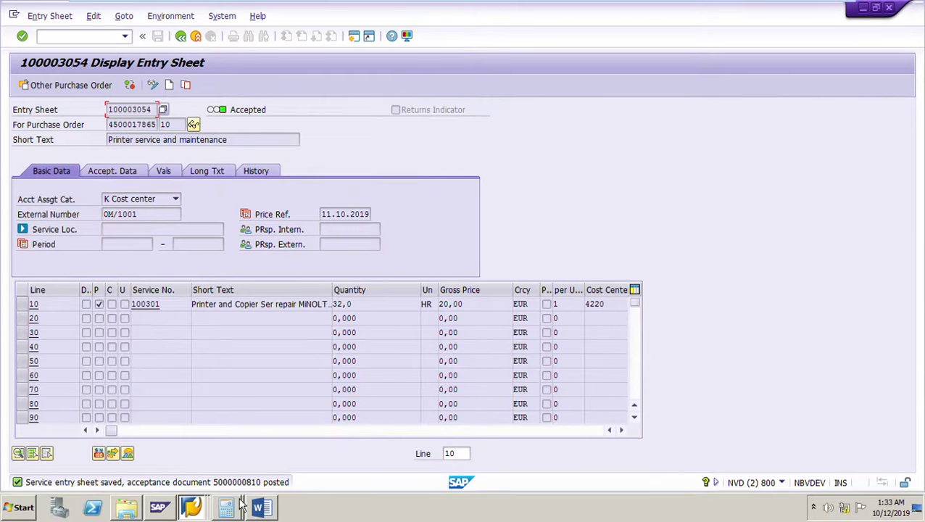
left_click(267, 510)
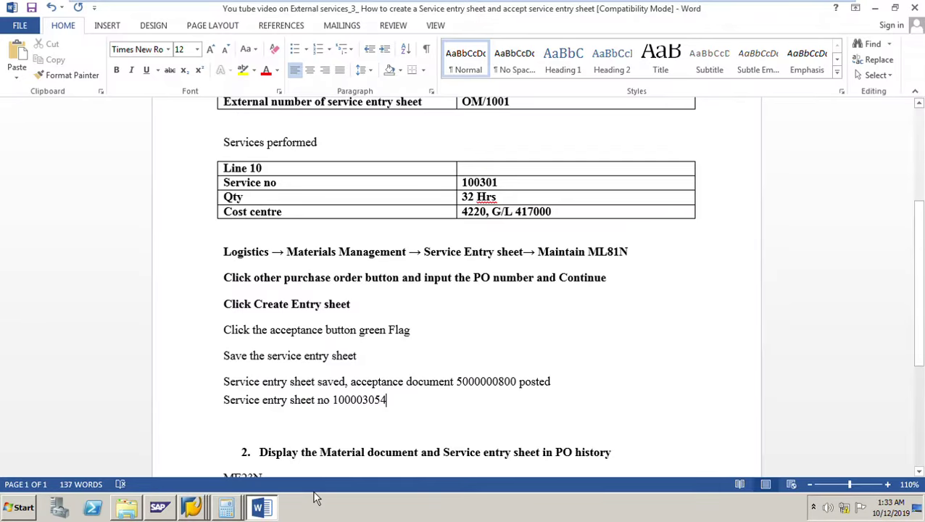
left_click(511, 382)
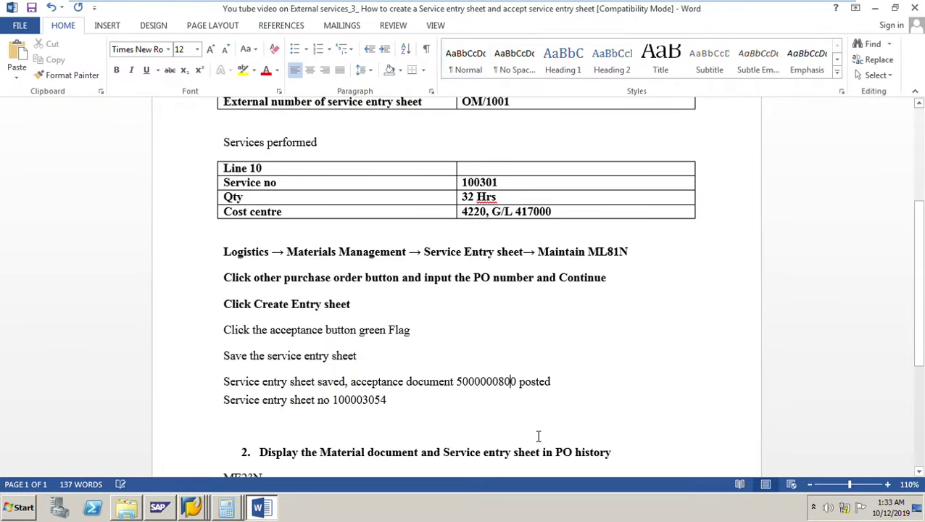
key("BackSpace")
type("1")
scroll(436, 424, "down", 2)
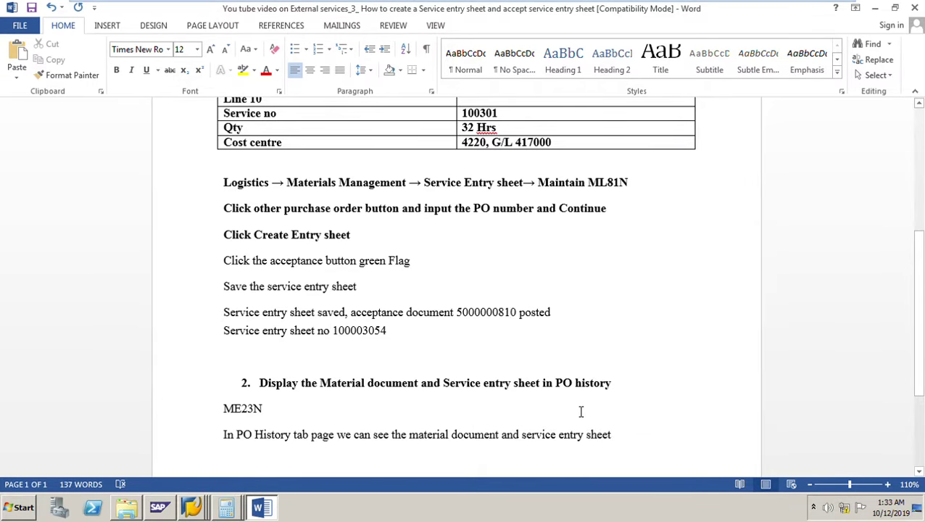
scroll(581, 412, "down", 2)
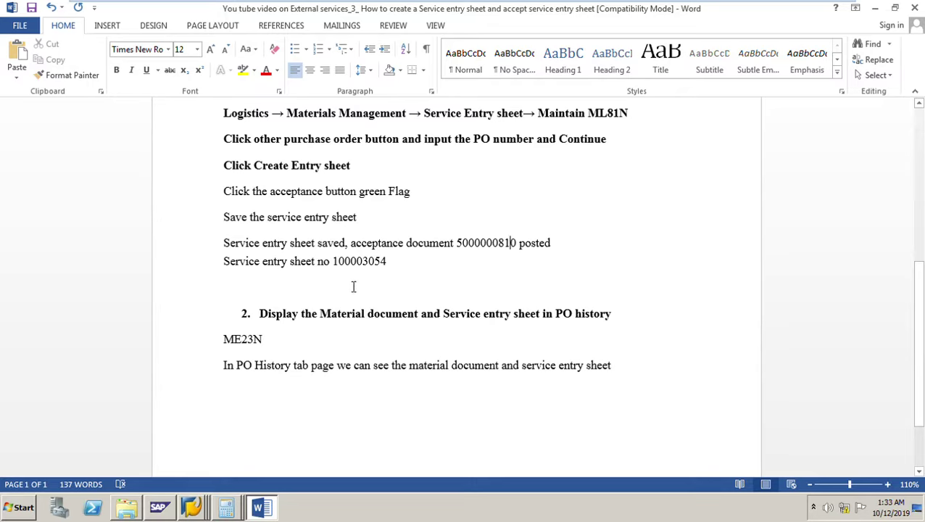
left_click(197, 507)
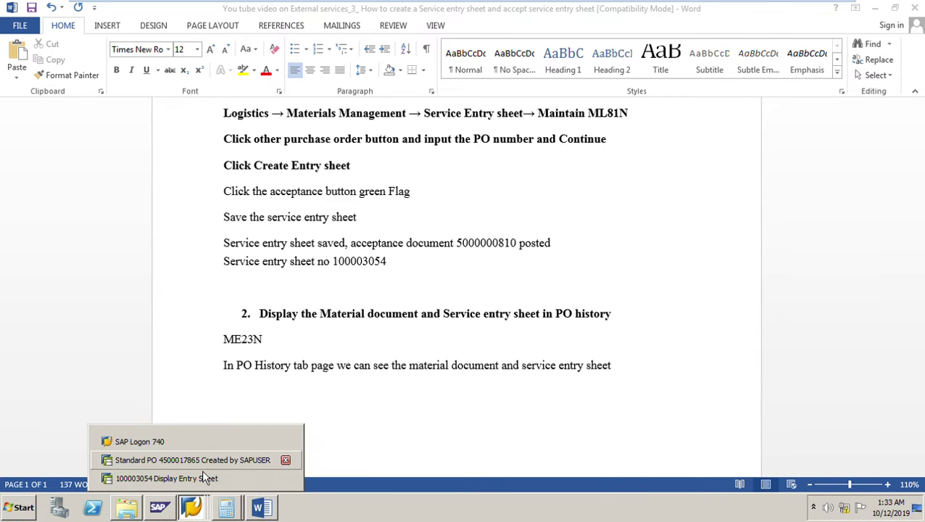
scroll(583, 306, "up", 3)
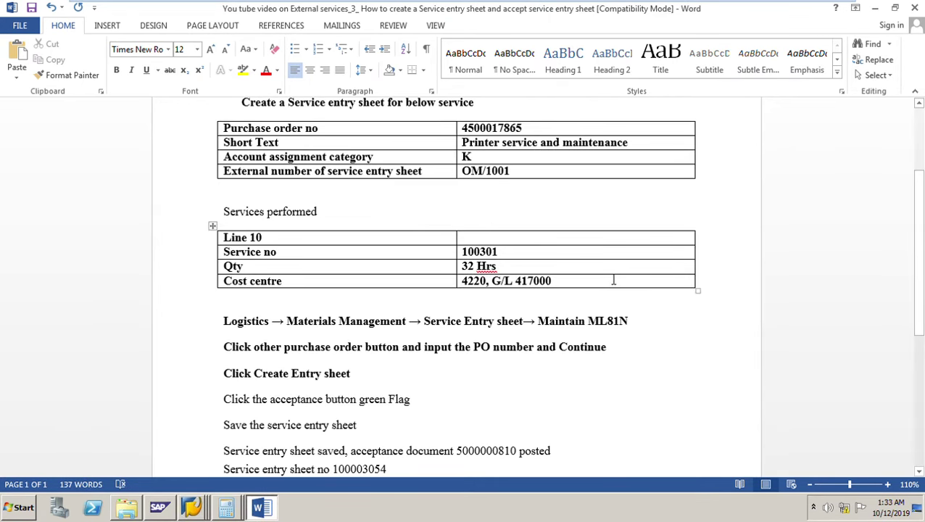
left_click(538, 133)
left_click(202, 514)
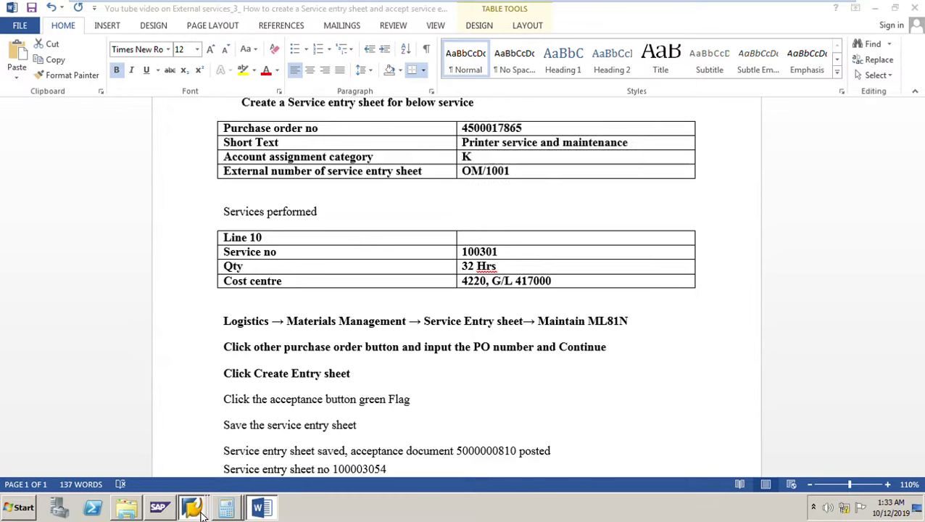
left_click(174, 458)
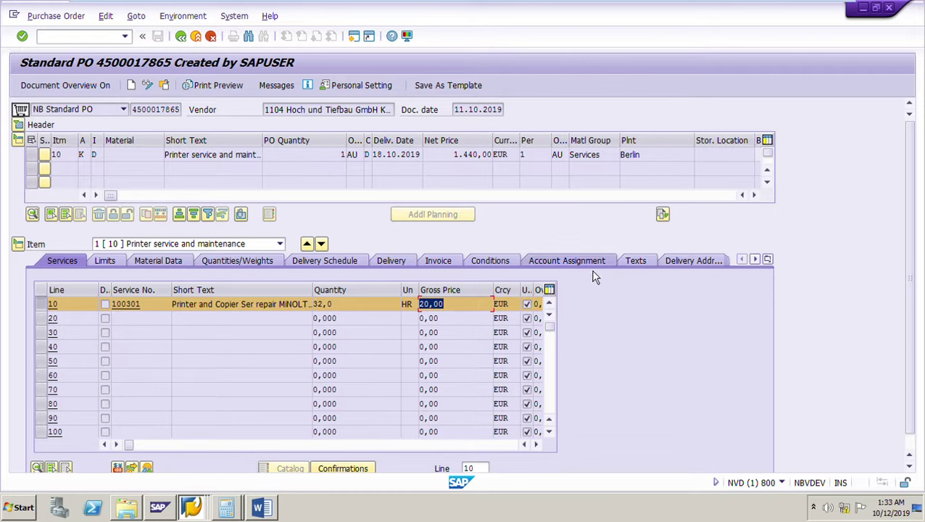
left_click(767, 259)
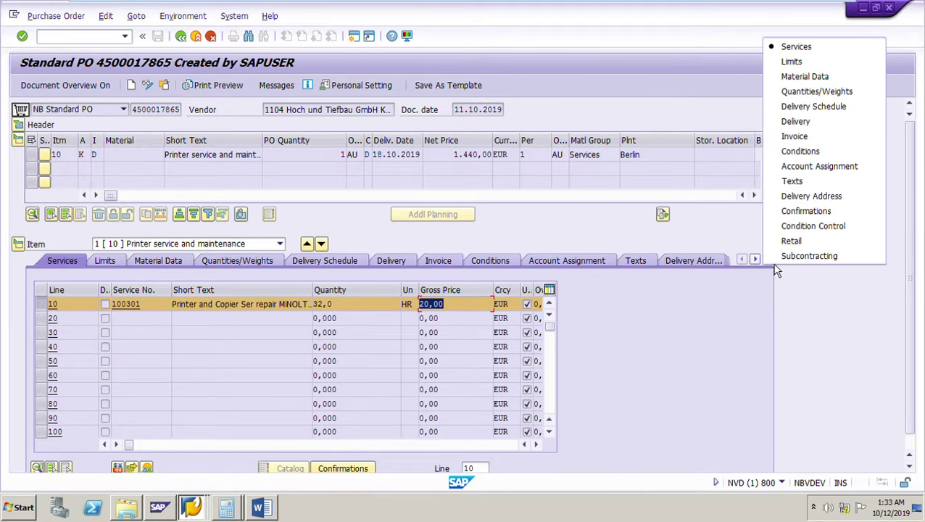
left_click(733, 308)
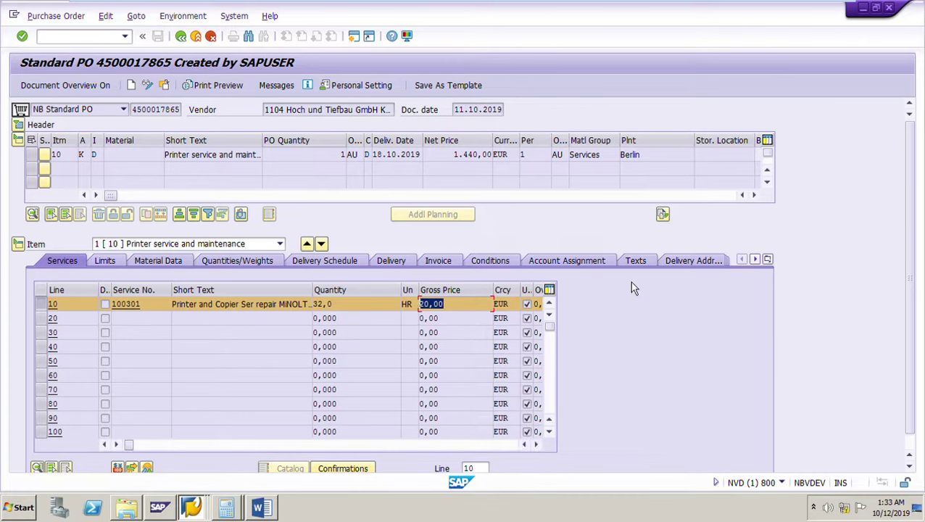
left_click(154, 90)
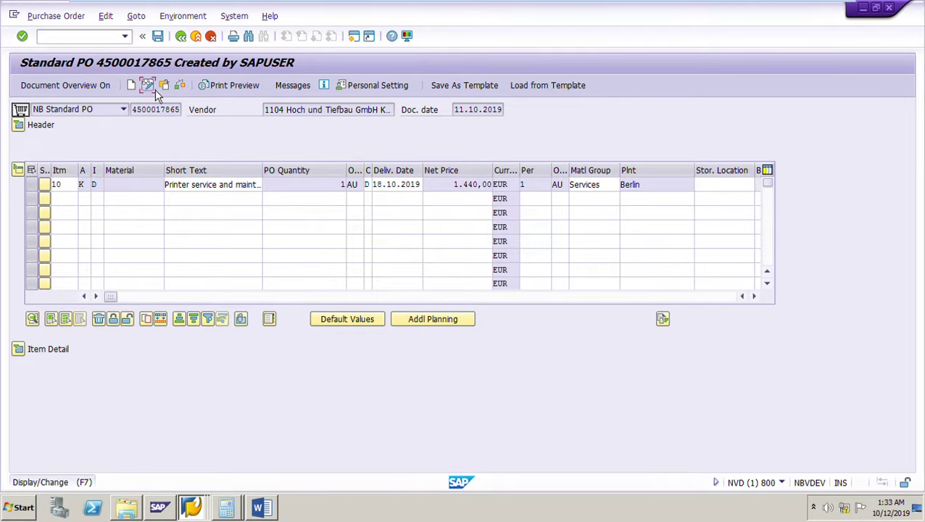
left_click(155, 90)
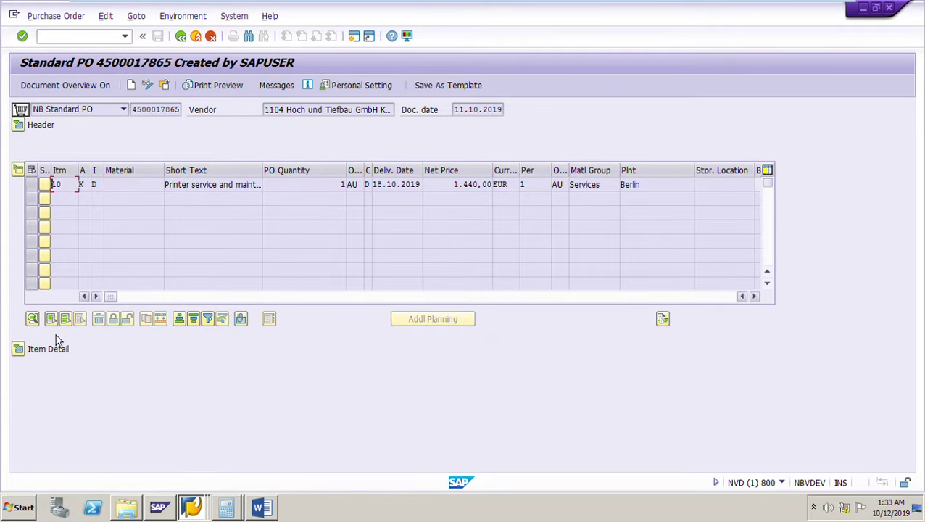
left_click(20, 351)
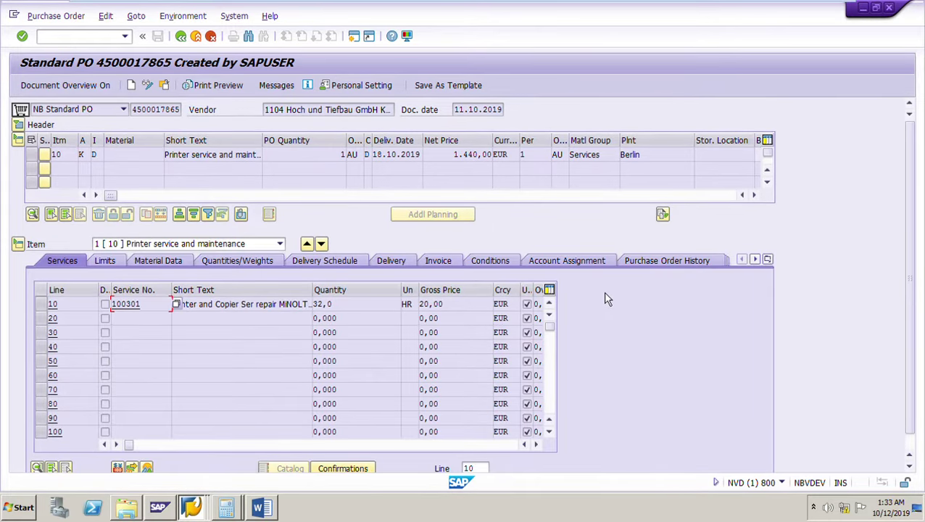
left_click(671, 263)
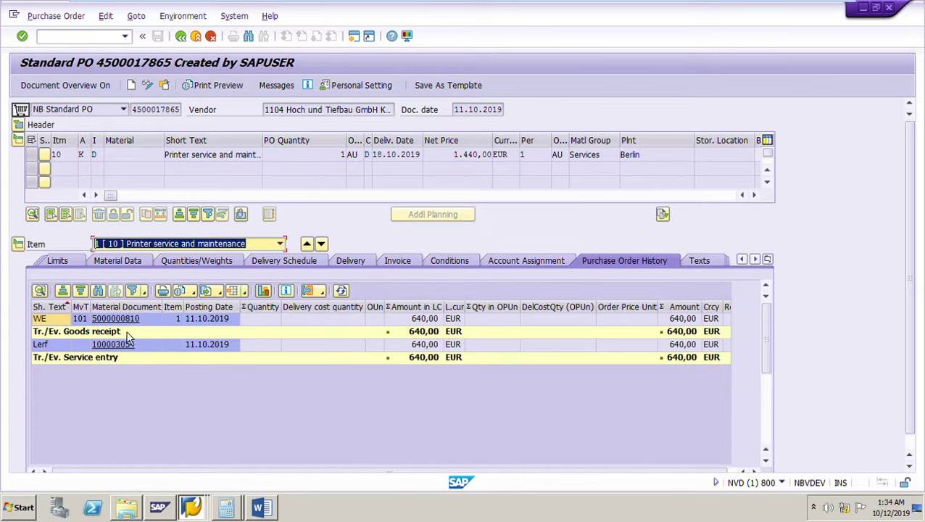
left_click(126, 321)
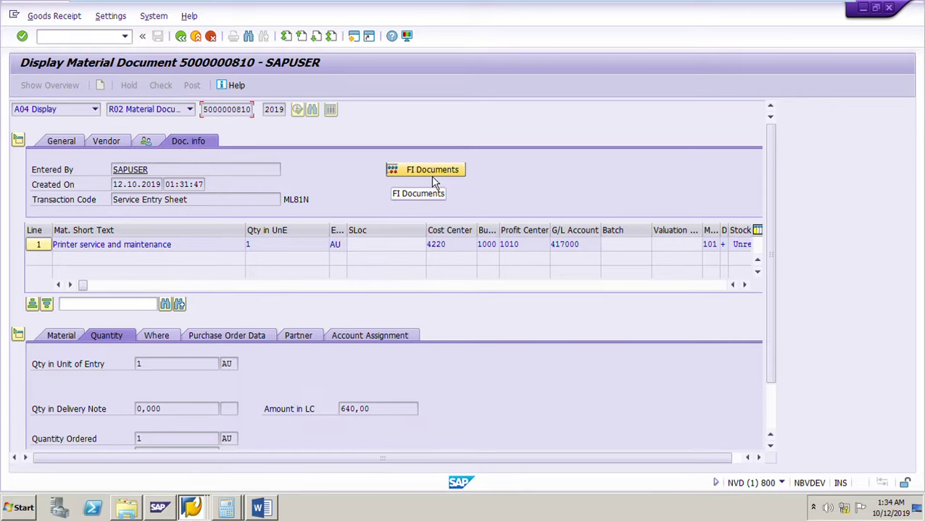
left_click(433, 175)
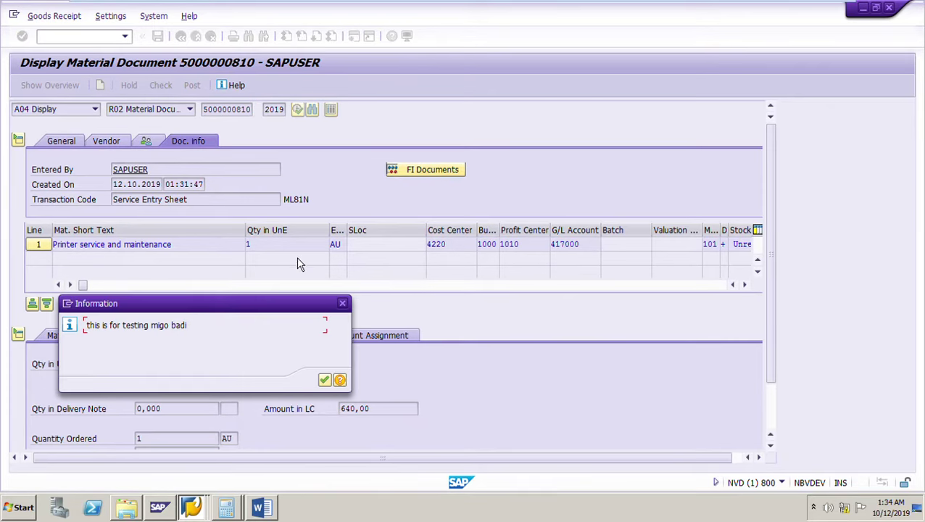
left_click(324, 384)
left_click(325, 382)
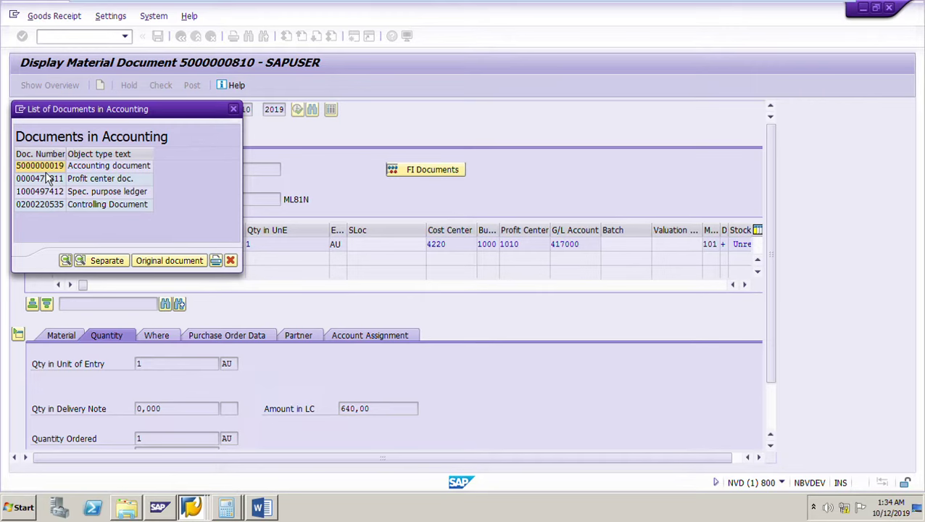
key("Return")
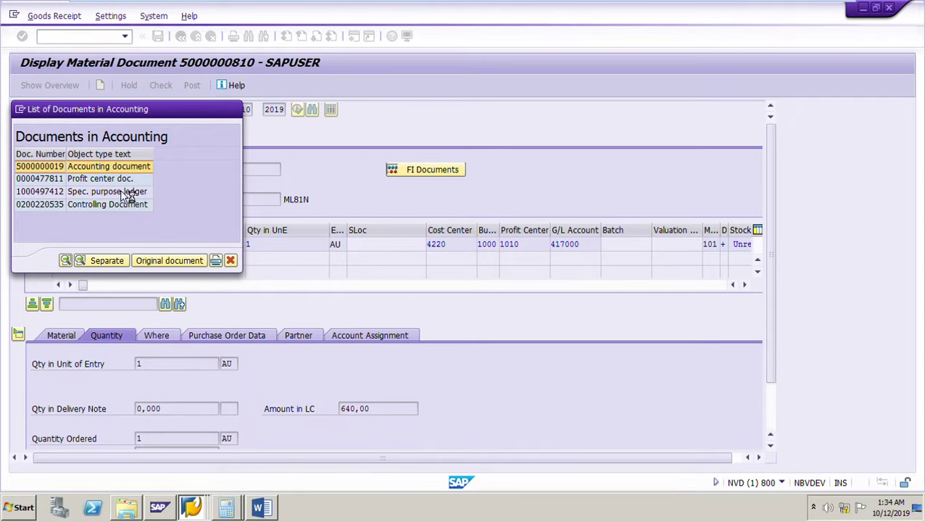